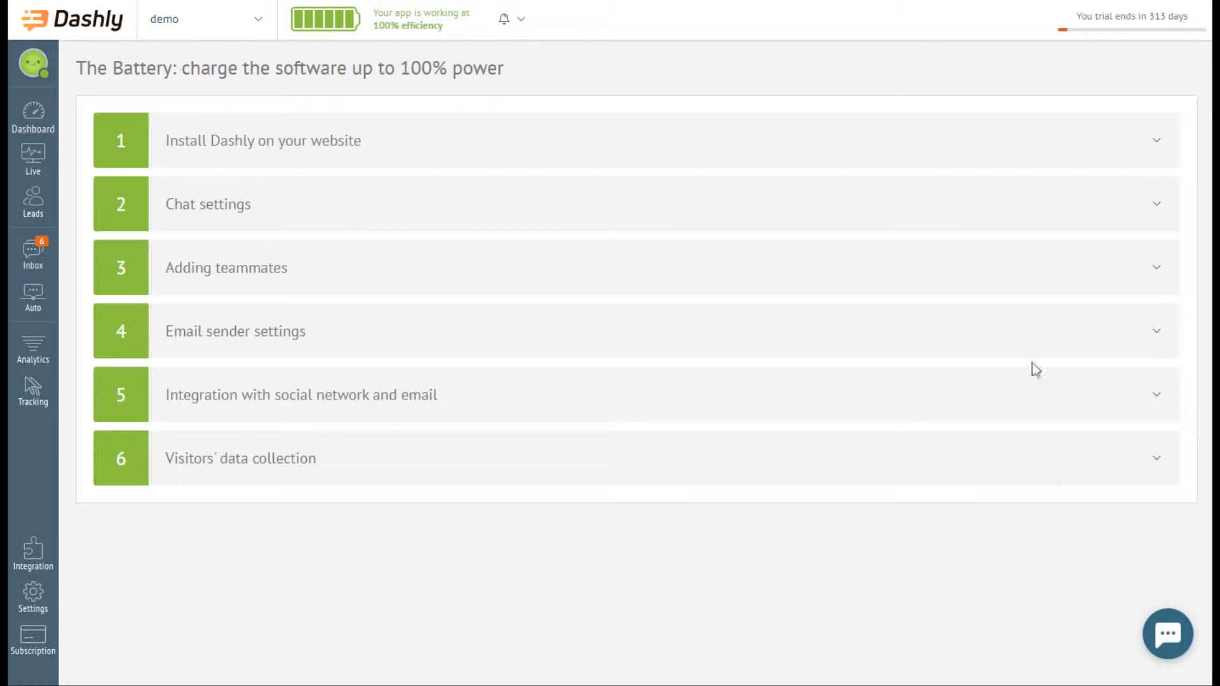
Step: Expand the website installation section and copy the manual installation script
click(972, 148)
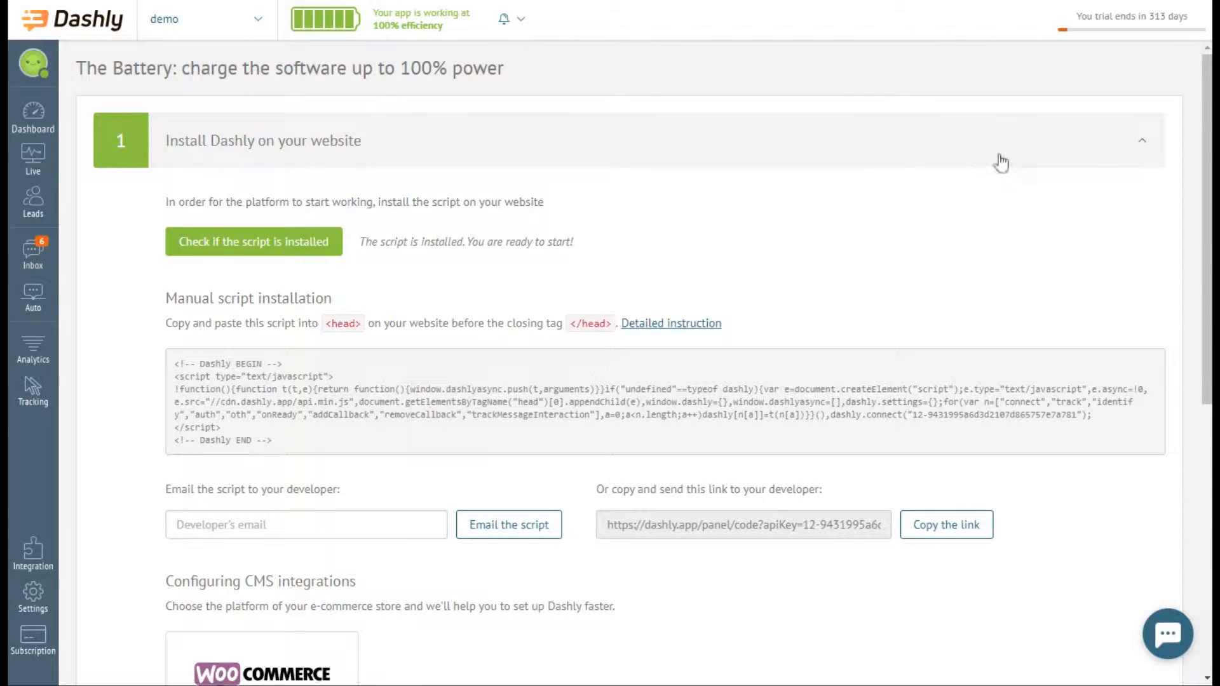
scroll(1035, 204, down, 1)
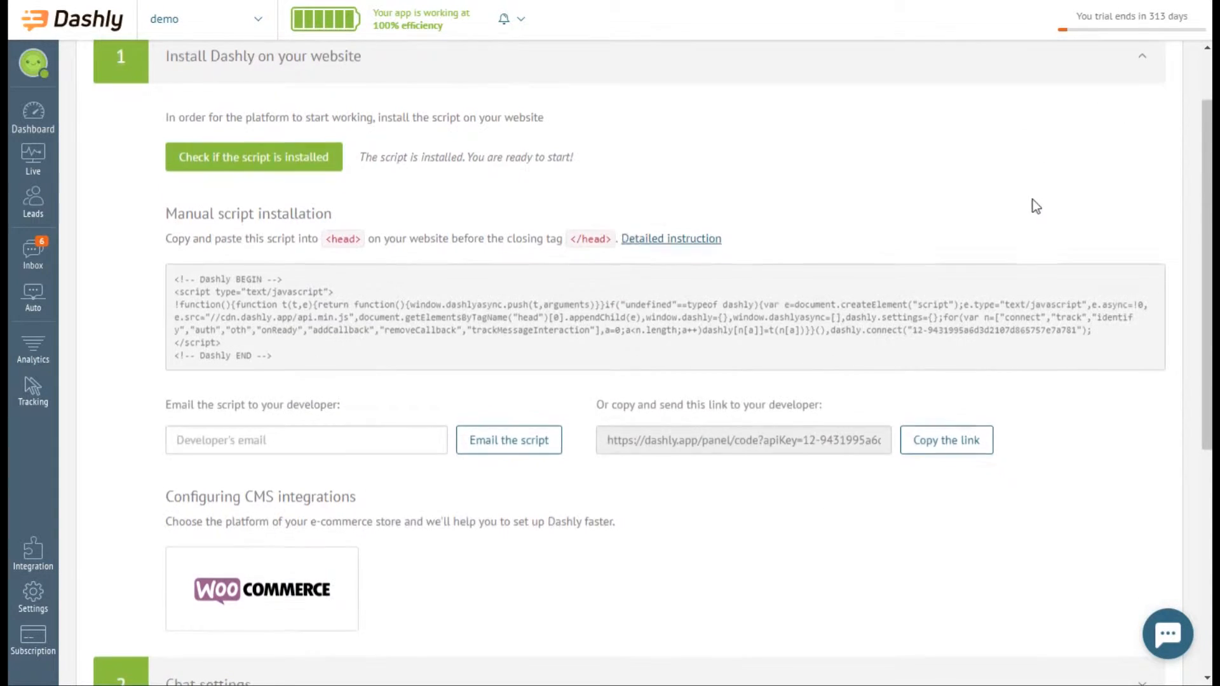
click(887, 334)
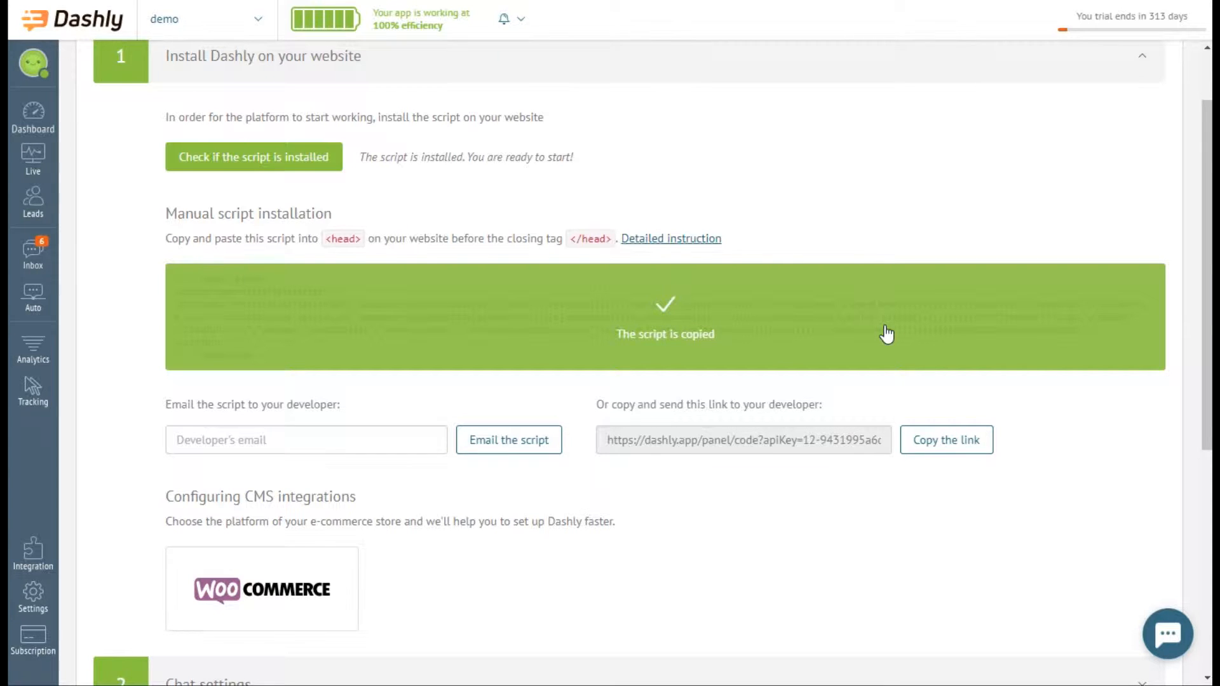
Step: Open the WooCommerce integration's plugin page and download the Dashly plugin
click(308, 594)
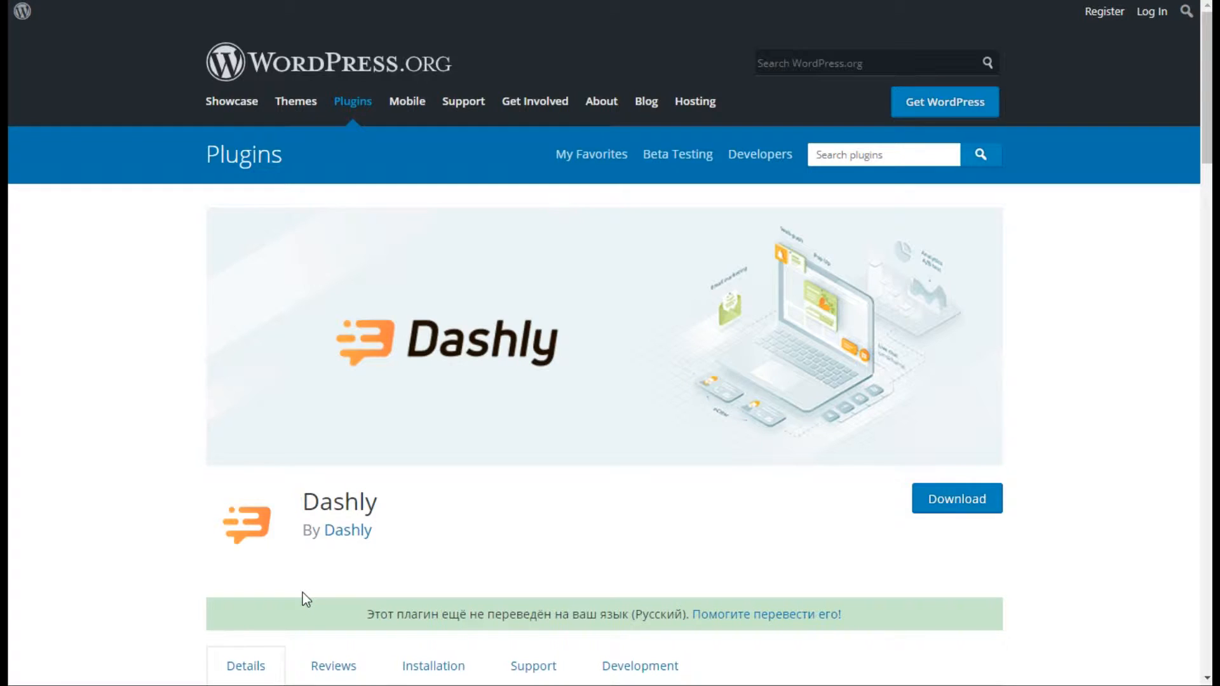
scroll(1127, 321, down, 3)
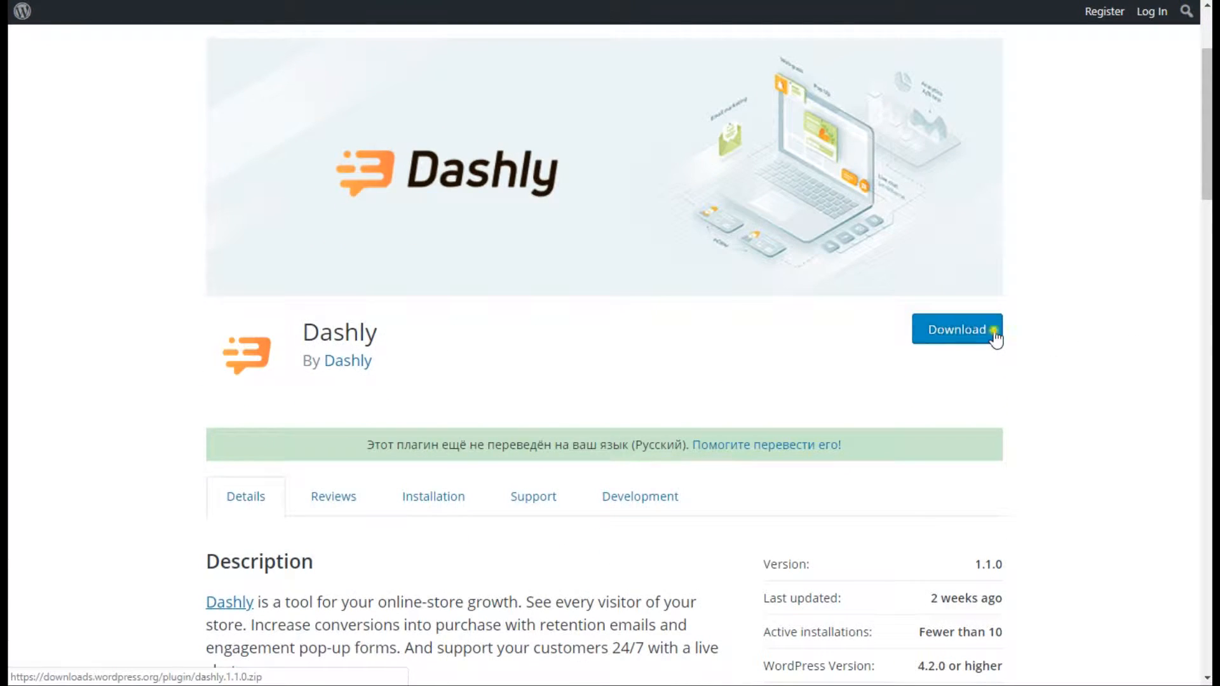
click(995, 336)
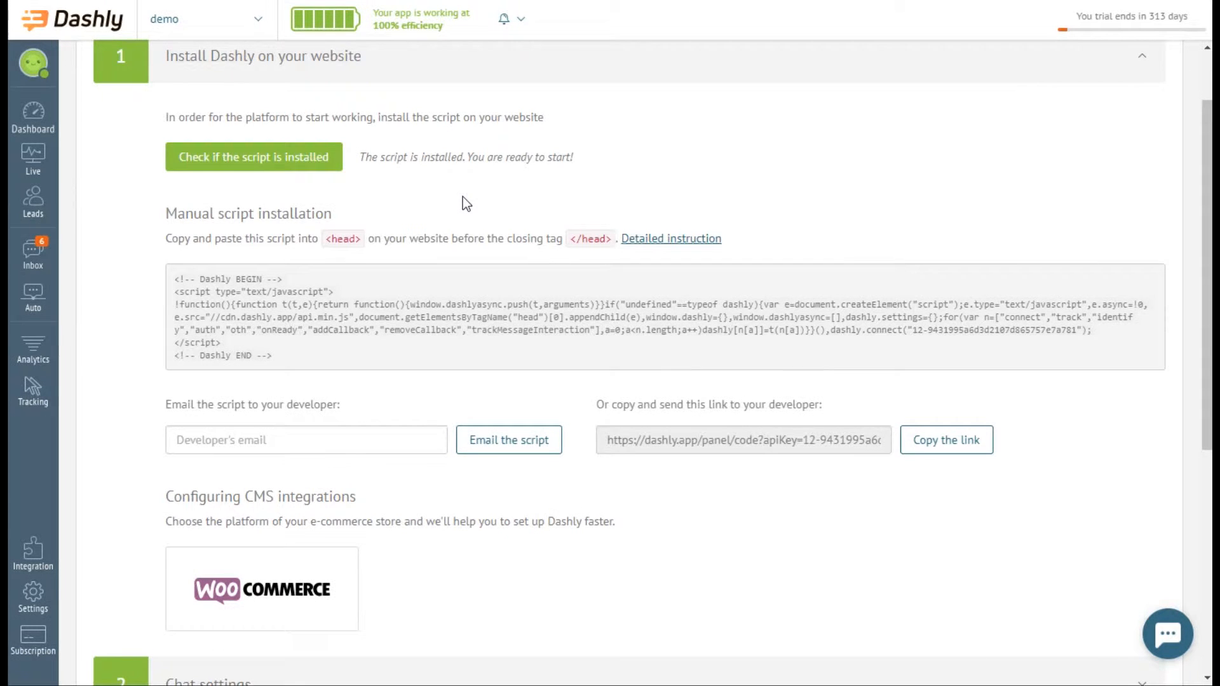
Step: Check whether the script is installed on the website, and collapse the installation section
click(335, 166)
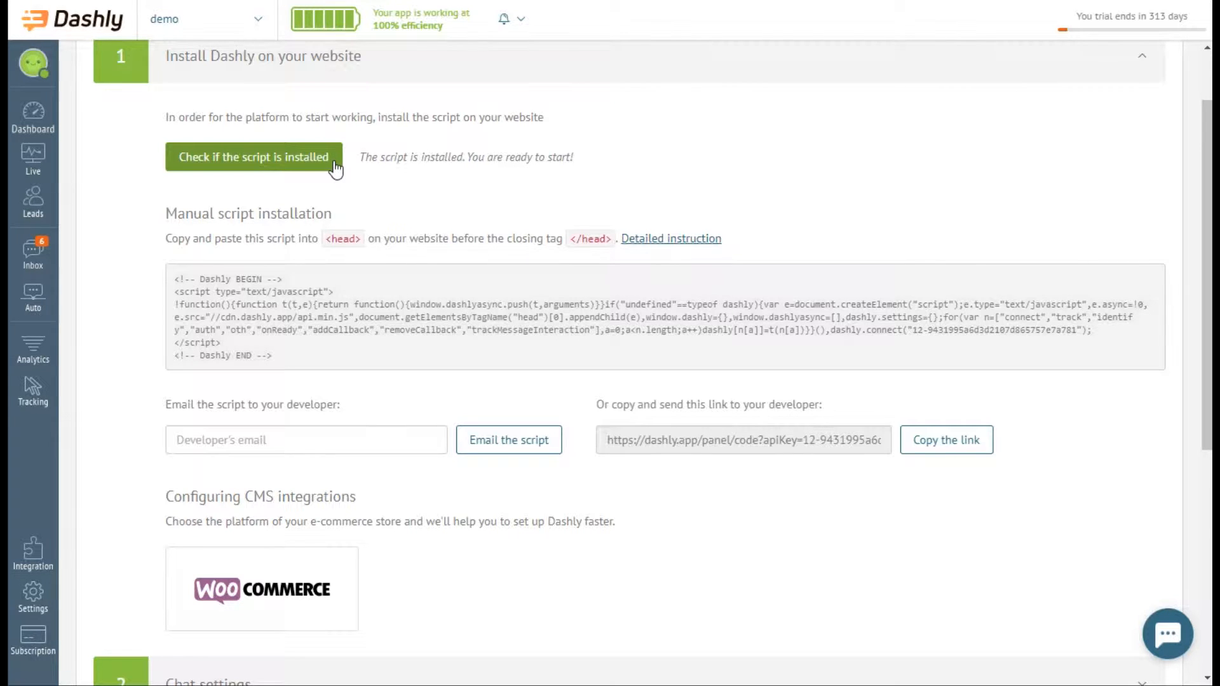
click(1013, 76)
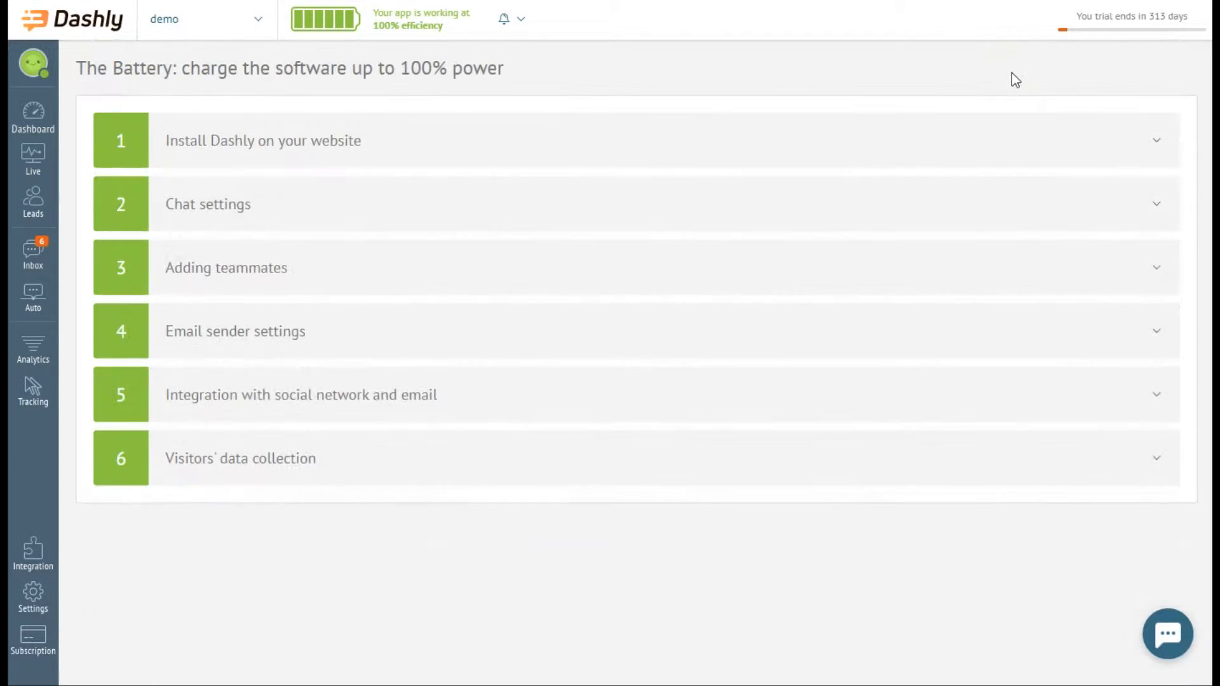
Step: Expand the chat settings, try the two restricted visibility options and set chat visibility to Visible
click(1055, 224)
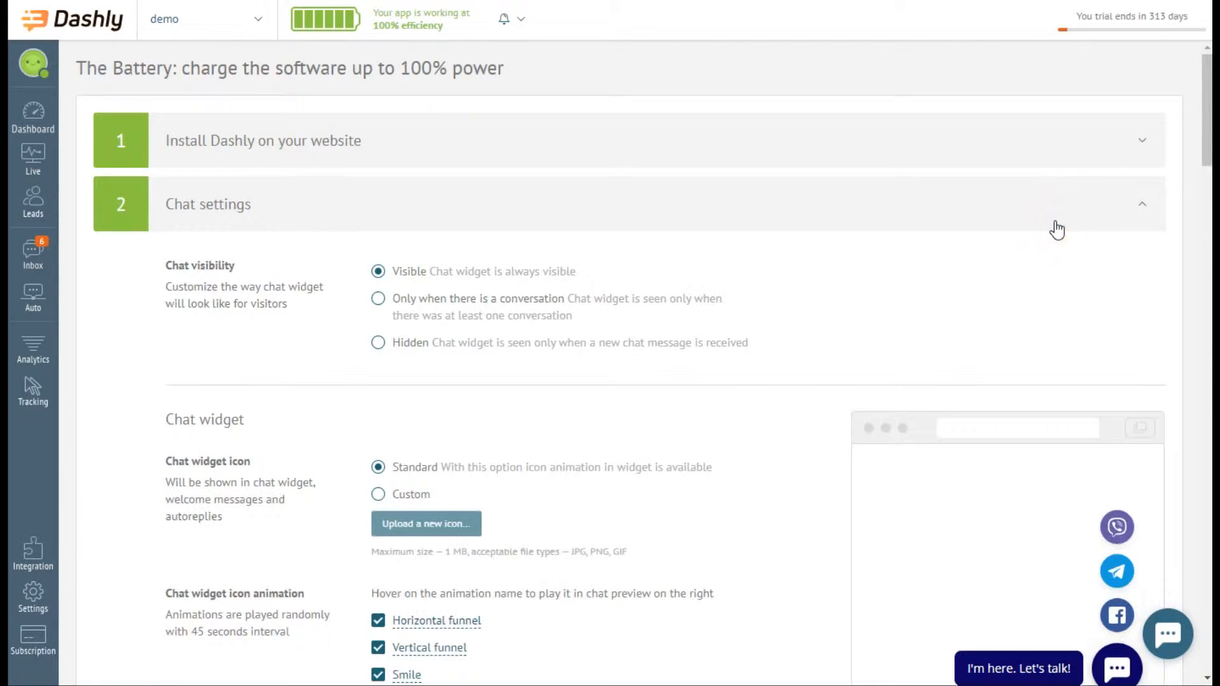
click(680, 311)
click(693, 350)
click(571, 274)
Step: Switch the chat widget icon to Custom and return it to Standard
scroll(802, 291, down, 5)
click(408, 155)
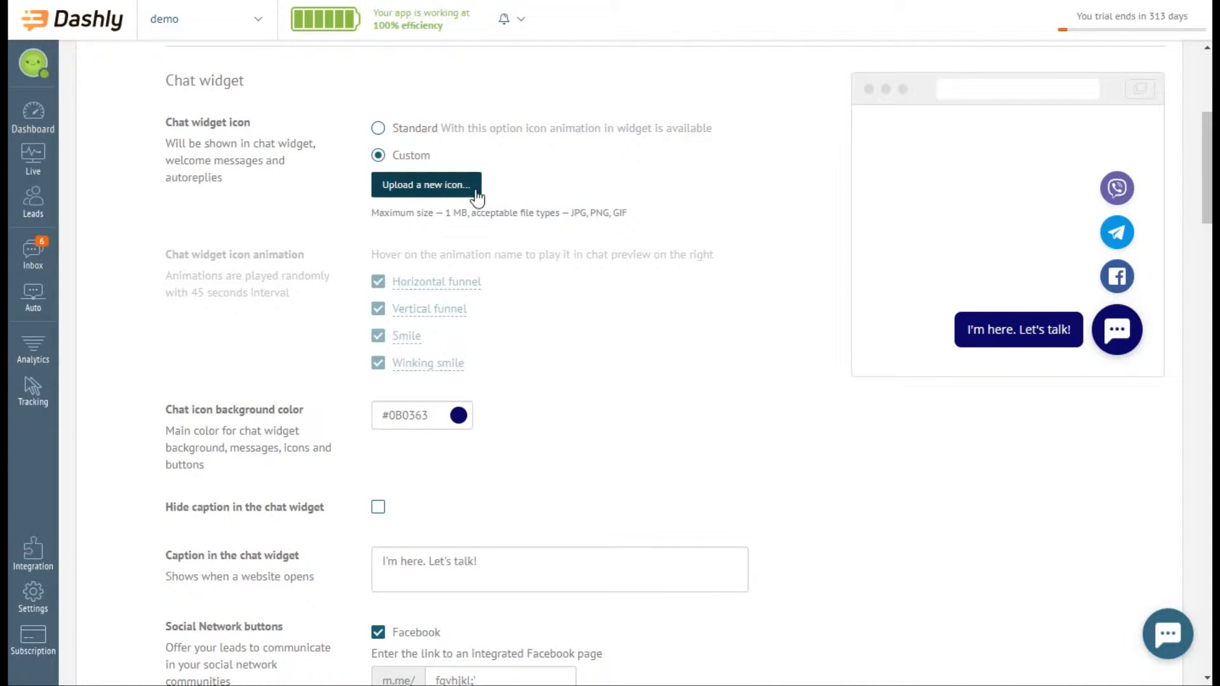
click(451, 128)
Step: Turn the Vertical funnel and Smile icon animations off and back on
click(378, 310)
click(378, 310)
click(413, 342)
click(413, 342)
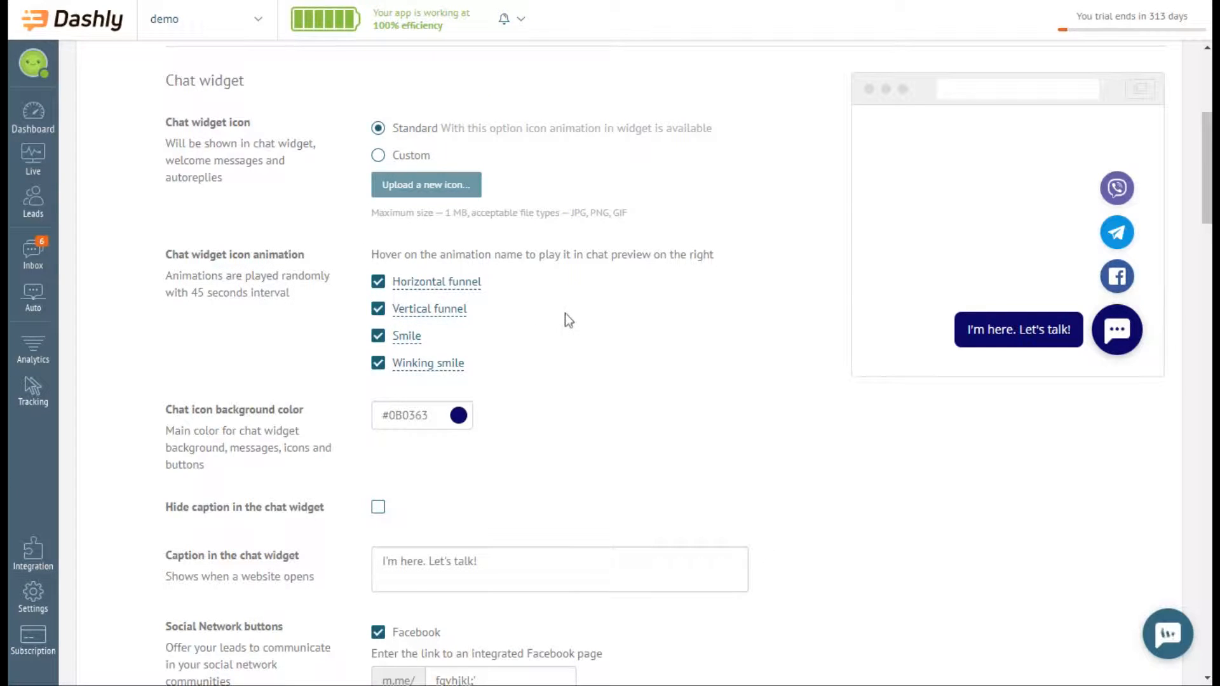
Step: Open and close the chat icon background color picker, and turn caption hiding on and off again
click(459, 416)
click(459, 415)
scroll(413, 350, down, 4)
click(379, 253)
click(378, 252)
Step: Change the chat widget caption to "I'm Dashly Demo. Let's talk!"
double_click(411, 307)
text(Dashly Demo)
key(ctrl+z)
text(Dashly Demo)
click(747, 372)
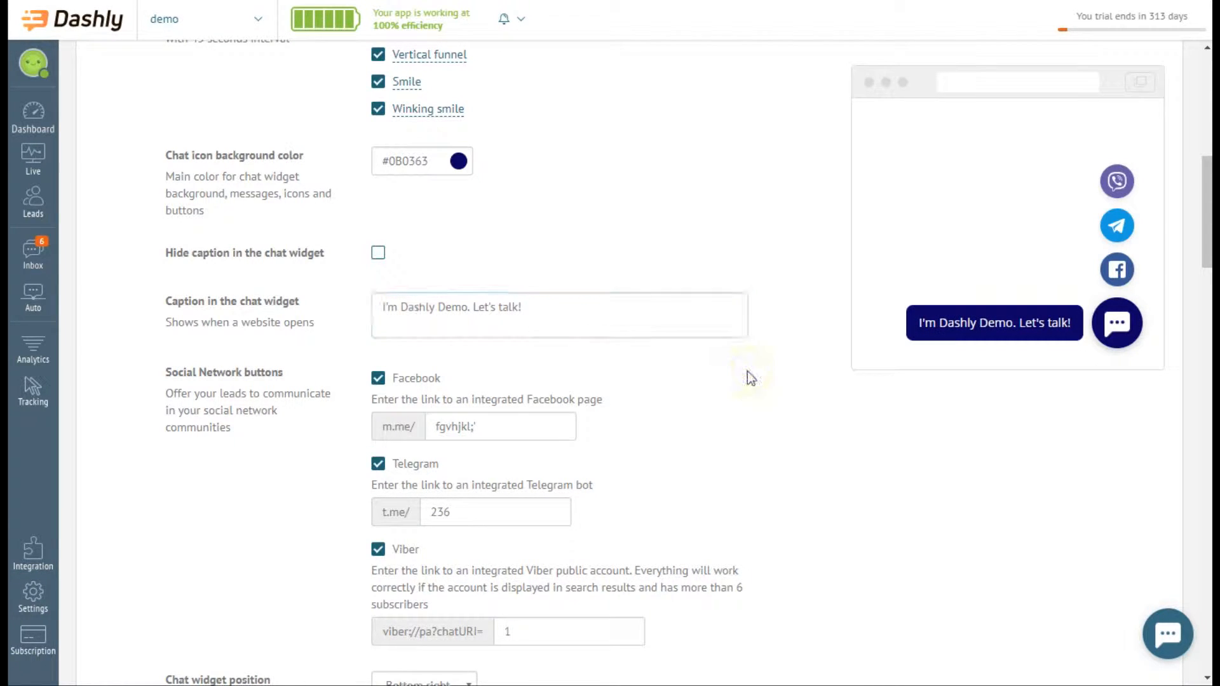
Step: Turn the Facebook, Telegram and Viber buttons off and back on one by one
scroll(719, 379, down, 2)
click(378, 293)
click(378, 293)
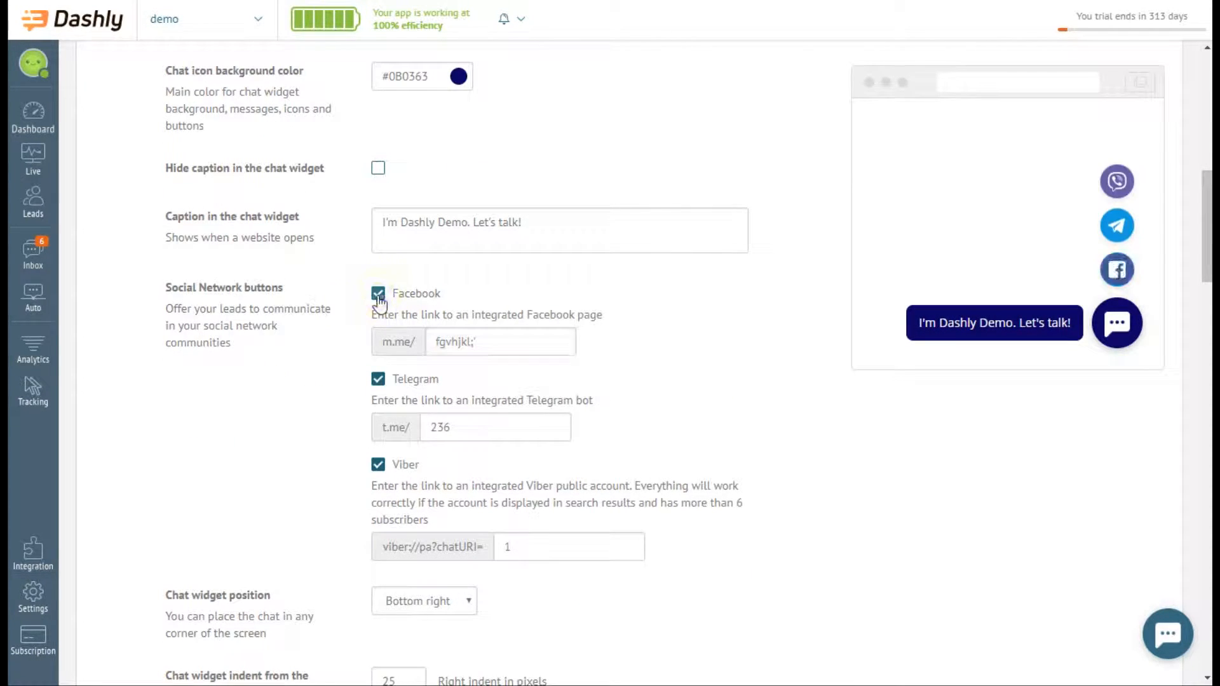
click(377, 380)
click(378, 380)
click(378, 466)
click(378, 466)
Step: Disable the Facebook, Telegram and Viber social network buttons
click(378, 293)
click(378, 379)
click(378, 465)
Step: Try the Top left, Bottom left and Top right chat widget positions, and return to Bottom right
scroll(656, 421, down, 5)
click(422, 262)
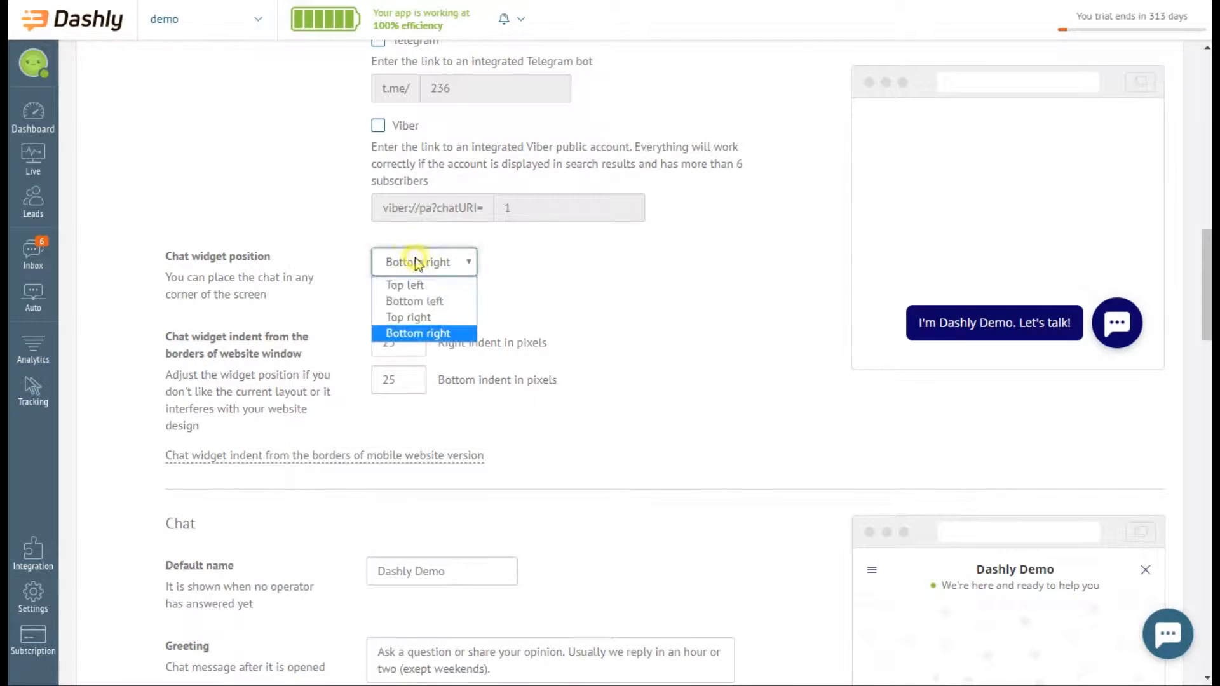
click(432, 291)
click(423, 261)
click(422, 301)
click(423, 262)
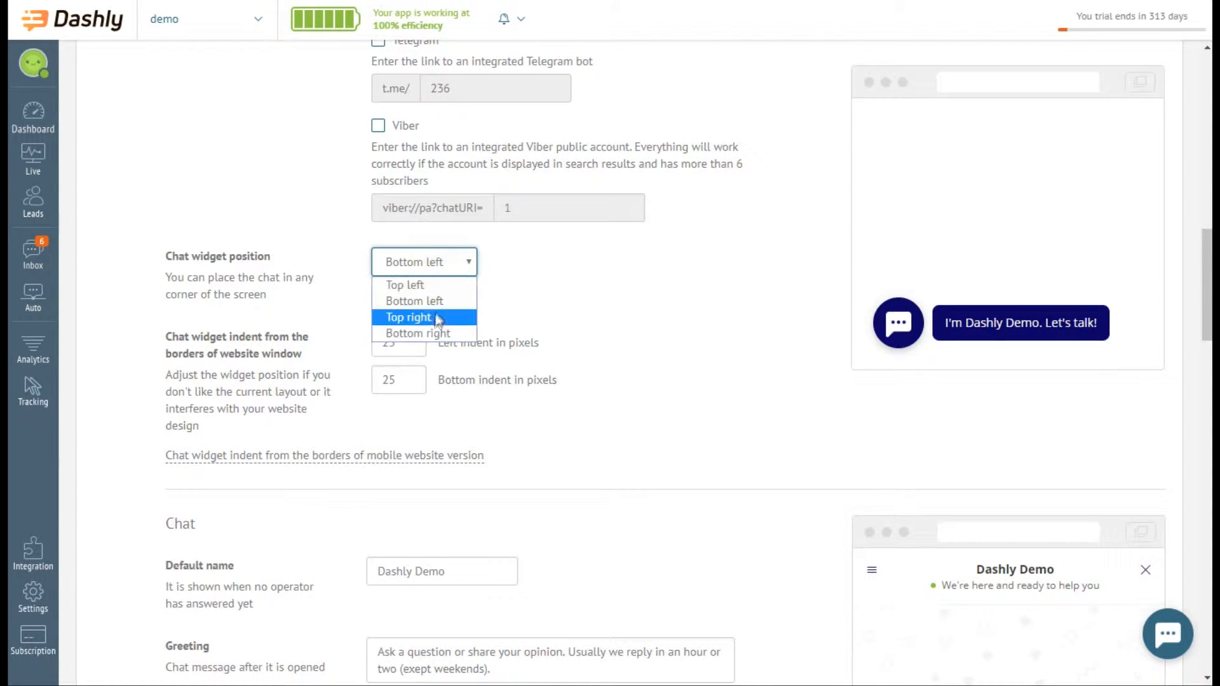
click(419, 317)
click(449, 256)
click(445, 330)
Step: Try a larger right indent for the chat widget and return it to 25 pixels
click(412, 338)
click(412, 339)
click(411, 338)
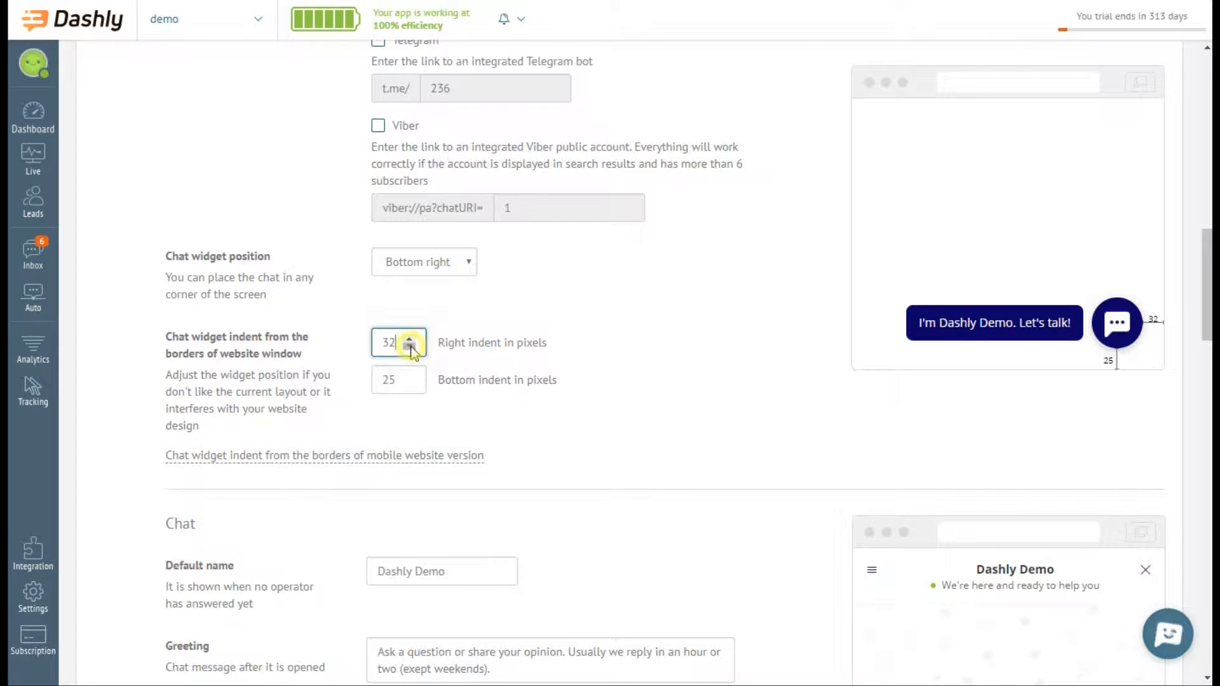
Step: Delete the second word of the chat's default name and re-enter it as "Dashly Demo"
scroll(734, 388, down, 5)
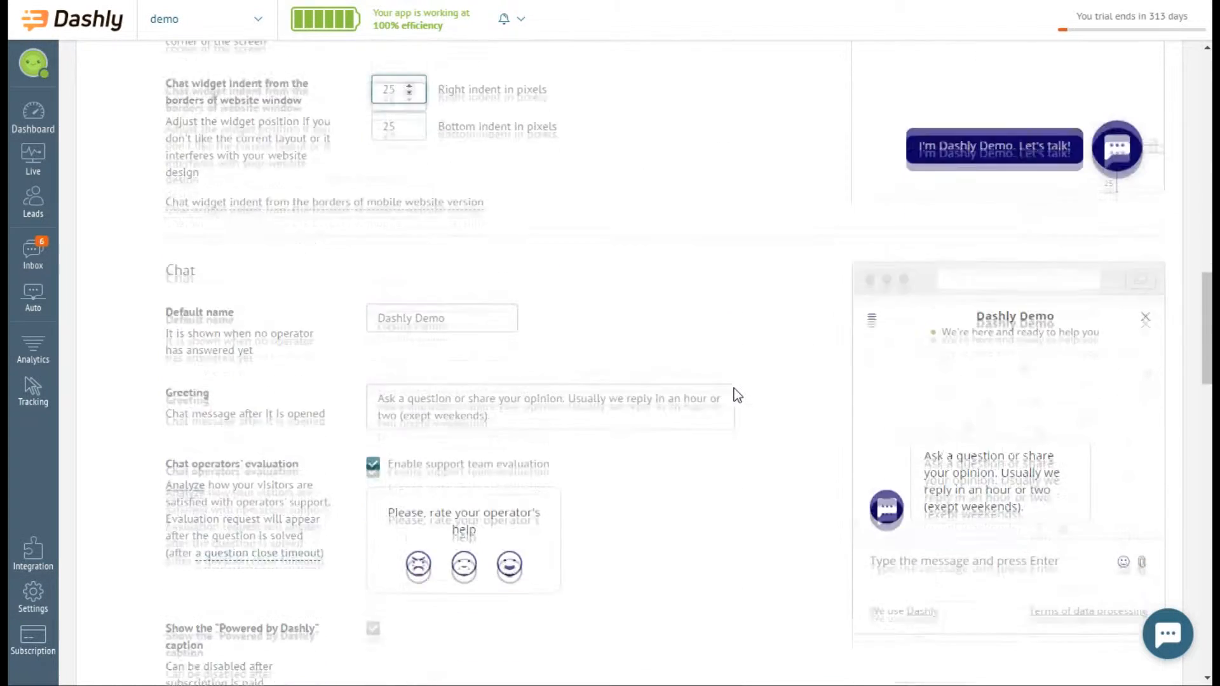
click(480, 231)
key(BackSpace)
key(BackSpace)
key(BackSpace)
key(BackSpace)
text(Demo)
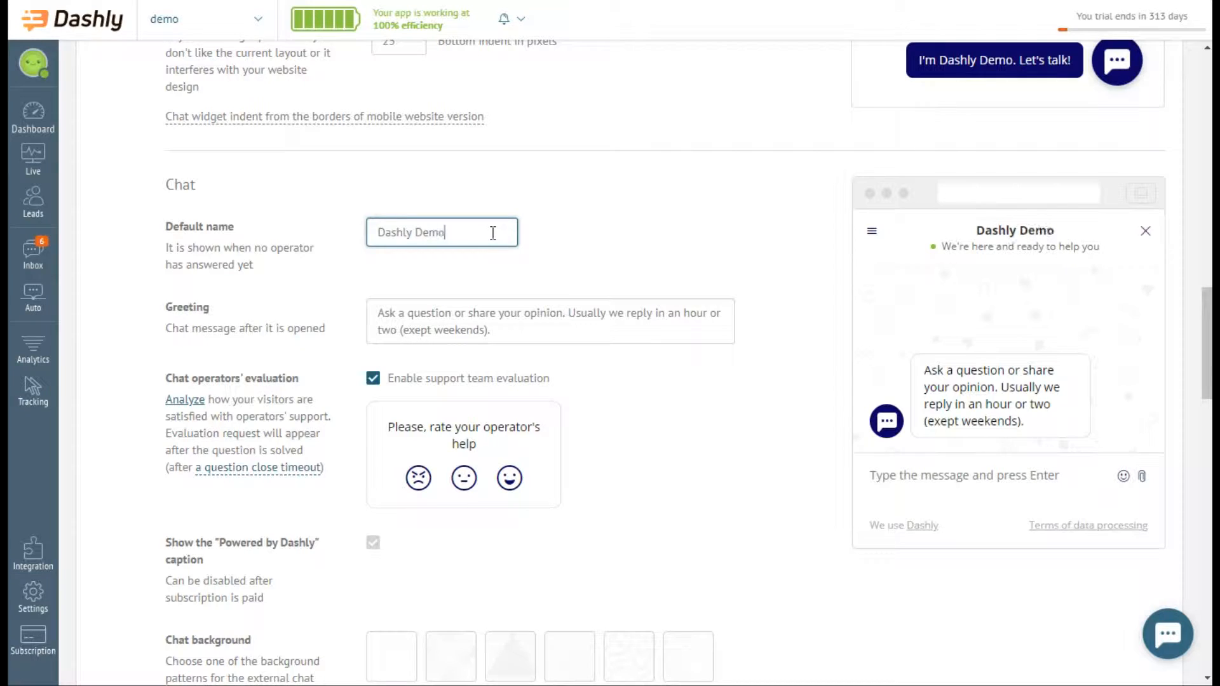
Step: Remove the sentence "Ask a question or share your opinion." from the chat greeting
click(649, 331)
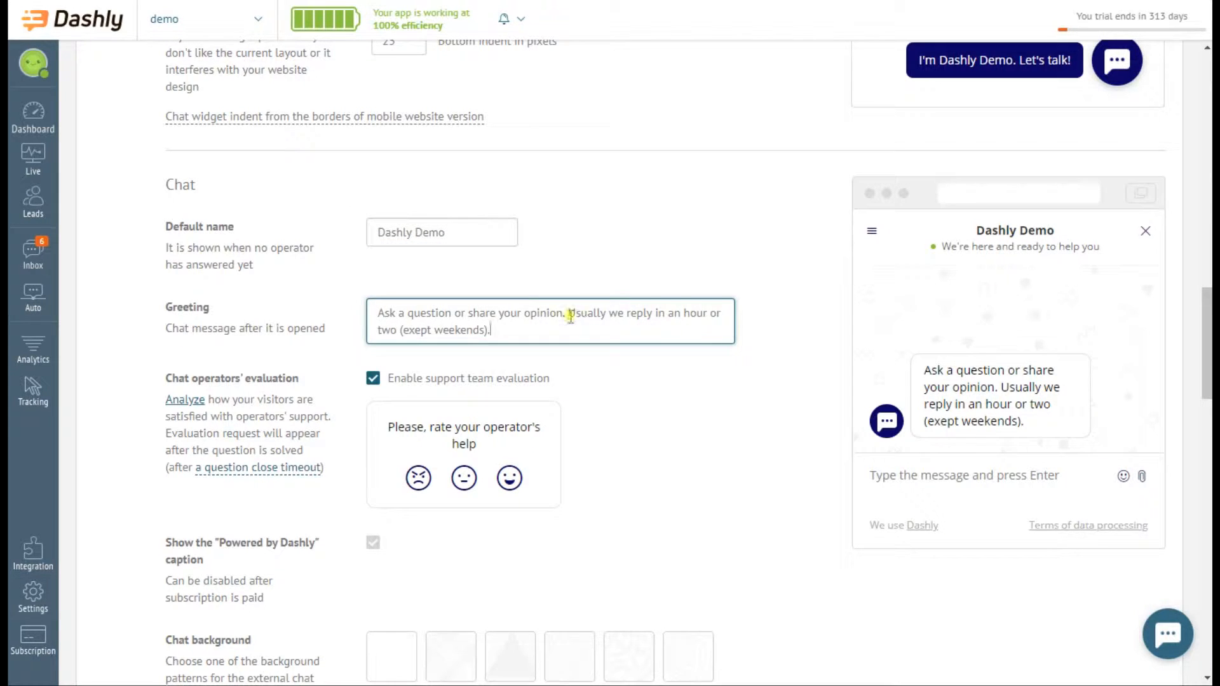
drag(568, 313, 348, 283)
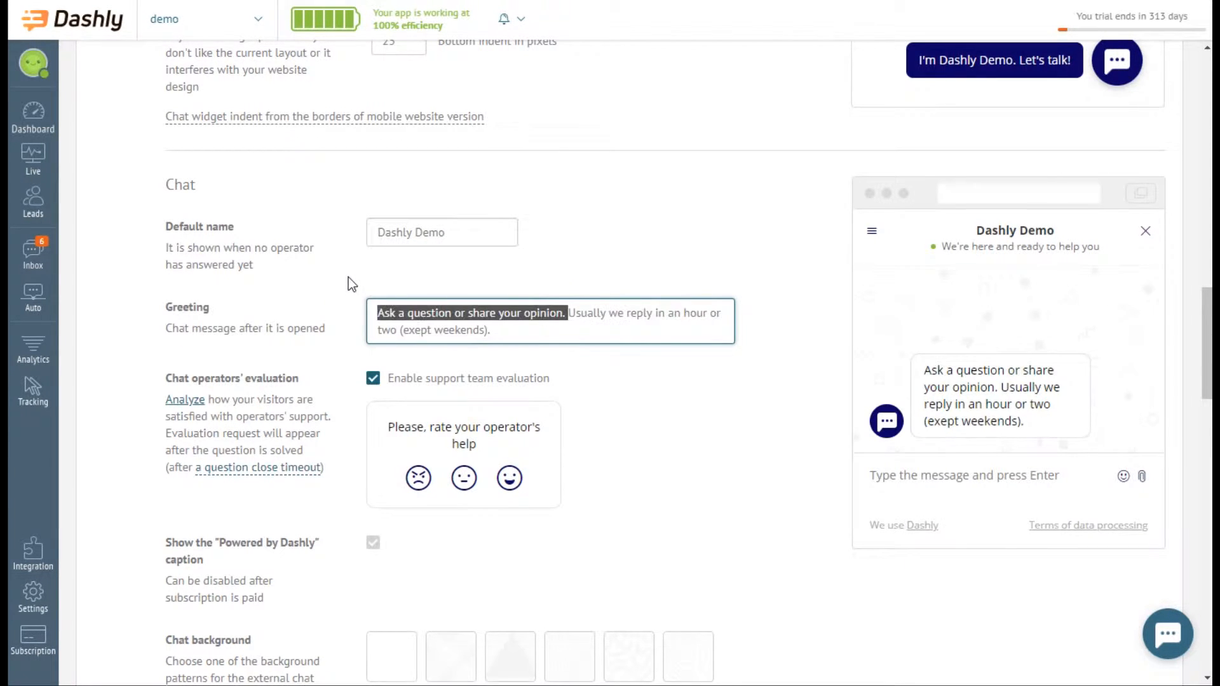
key(BackSpace)
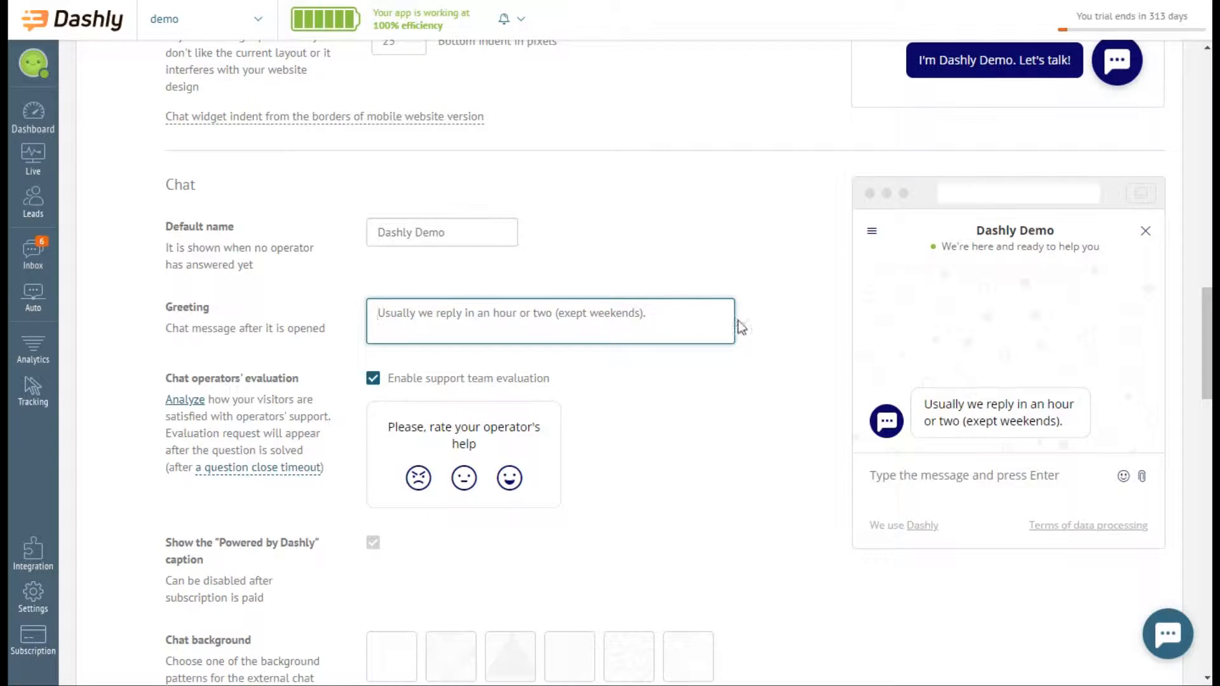
Step: Try several chat background patterns and select the second pattern in the second row
scroll(738, 322, down, 1)
click(533, 306)
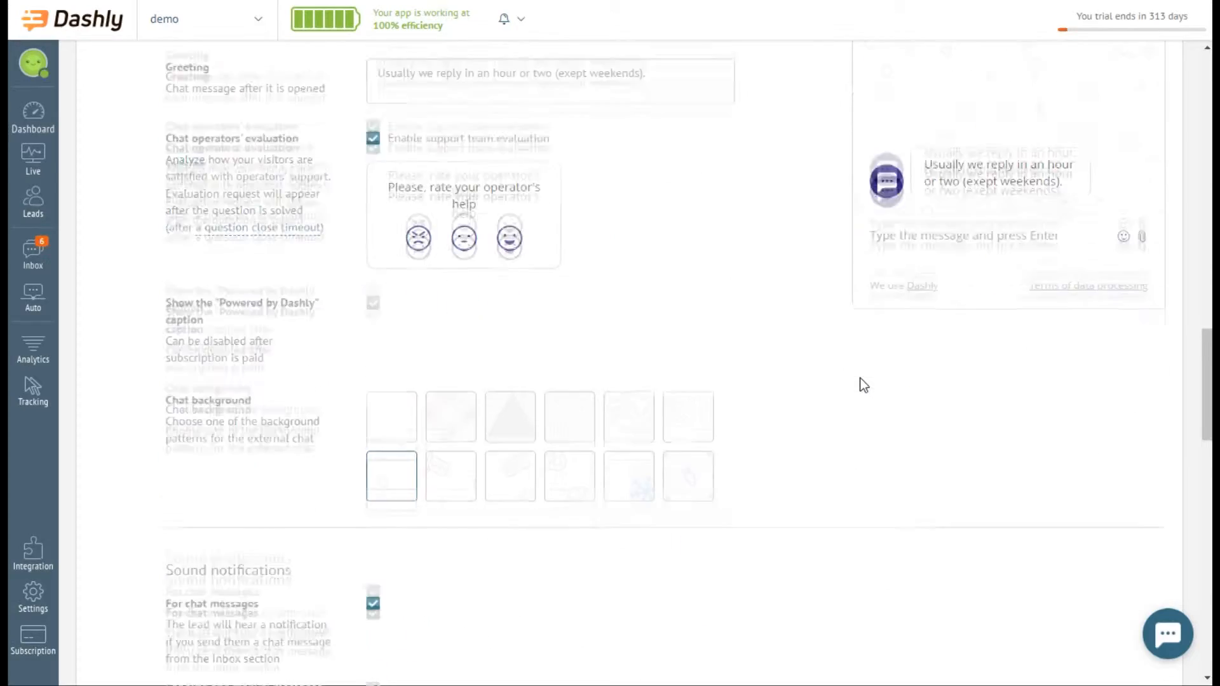
click(689, 463)
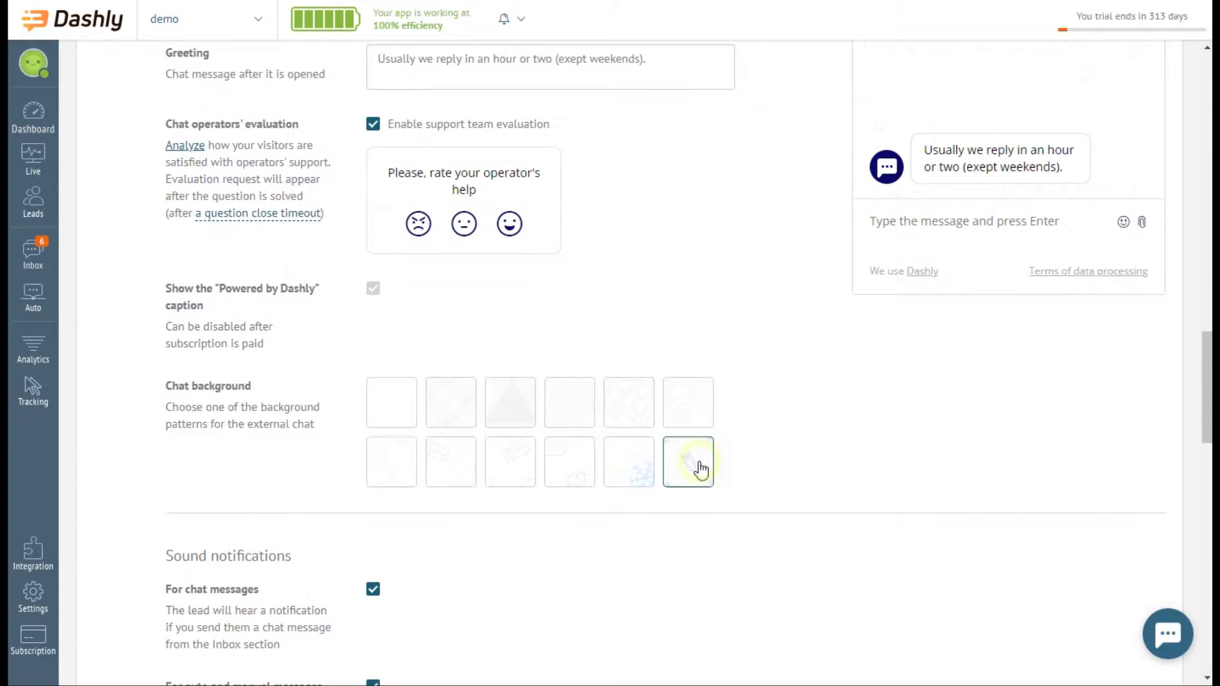
scroll(718, 473, up, 1)
click(527, 567)
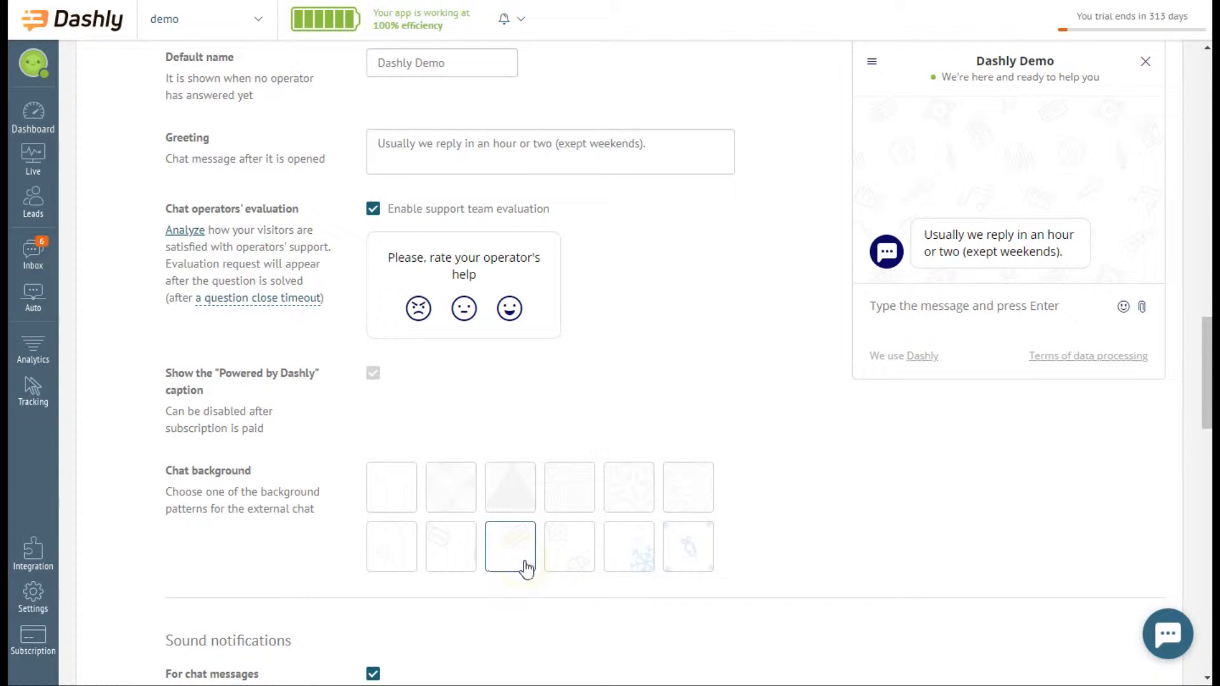
click(454, 567)
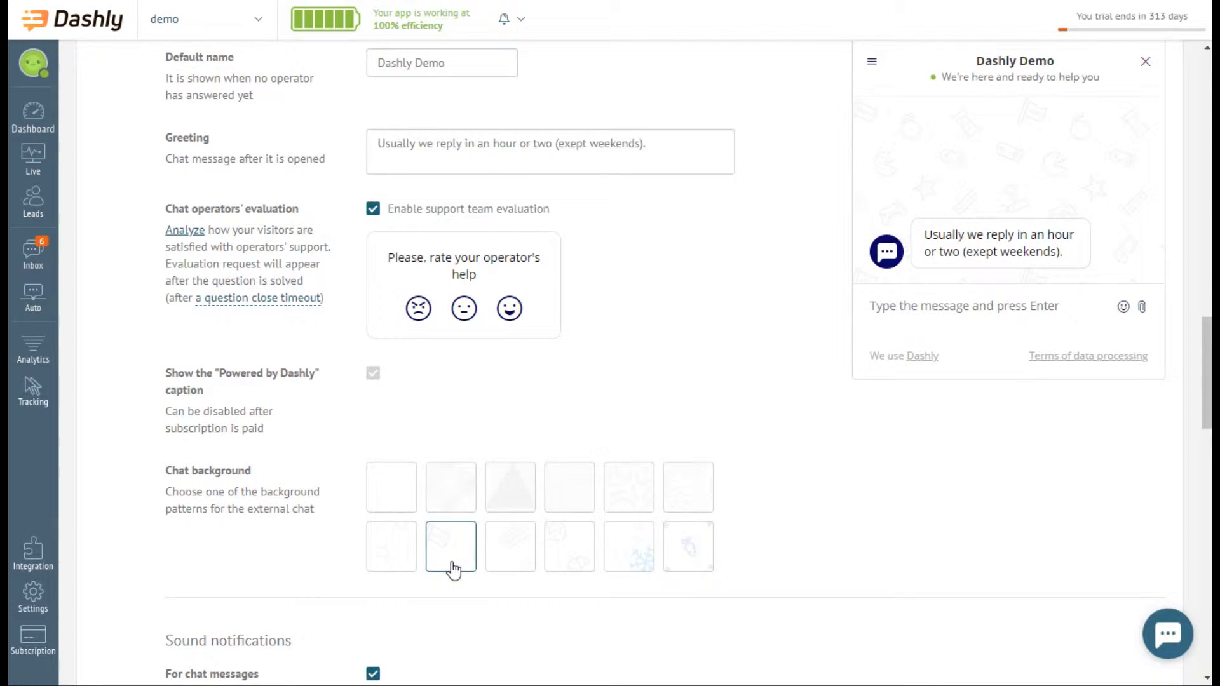
Step: Turn the sound notifications for chat messages and for auto and manual messages off and back on
scroll(768, 523, down, 5)
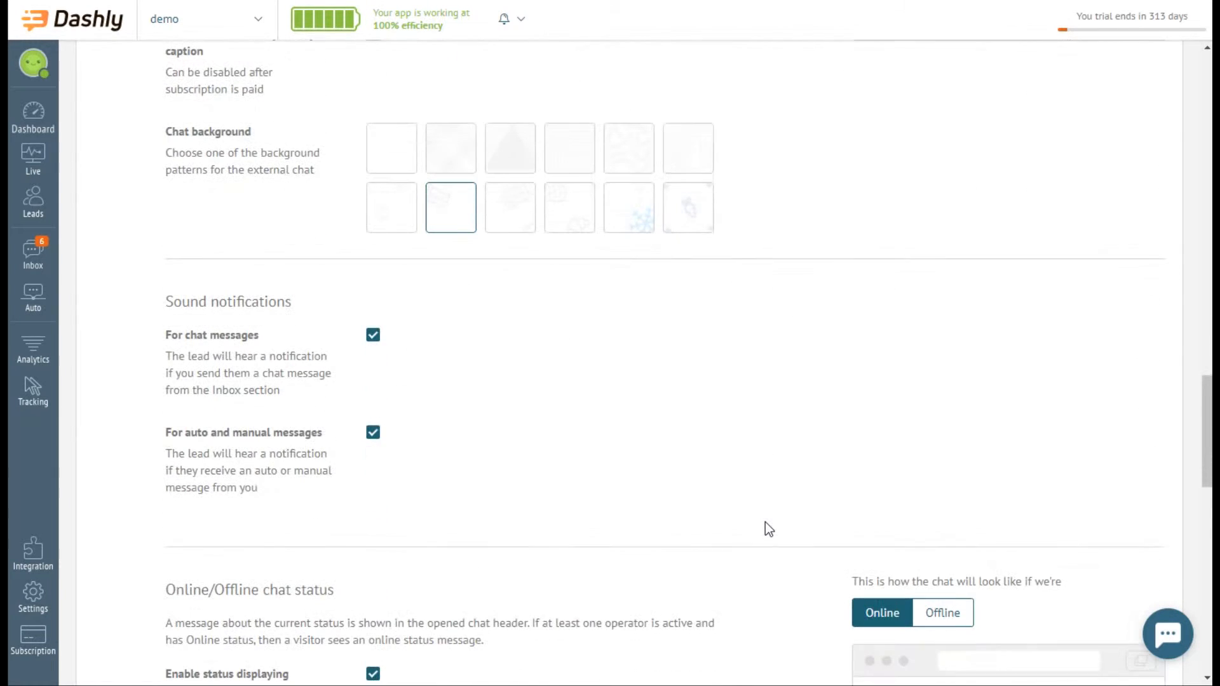
click(377, 337)
click(377, 336)
click(376, 434)
click(376, 434)
Step: Turn chat status displaying off and back on, and preview how the chat looks with the offline status text
scroll(379, 442, down, 1)
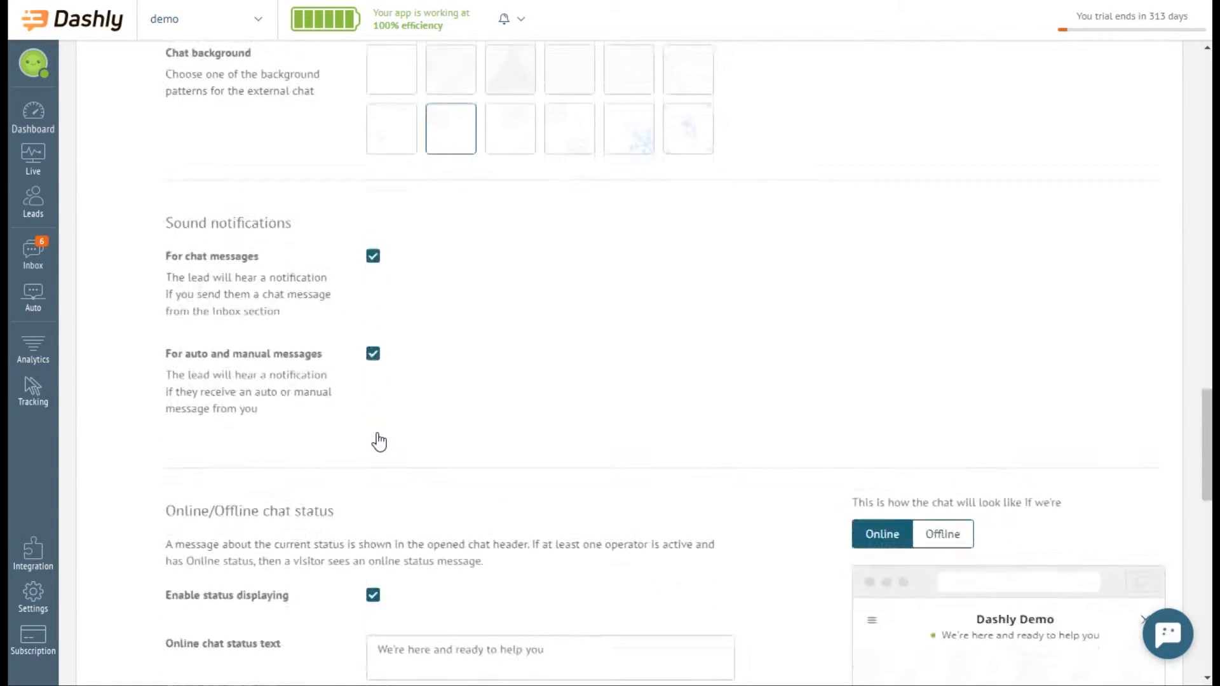
scroll(376, 436, down, 5)
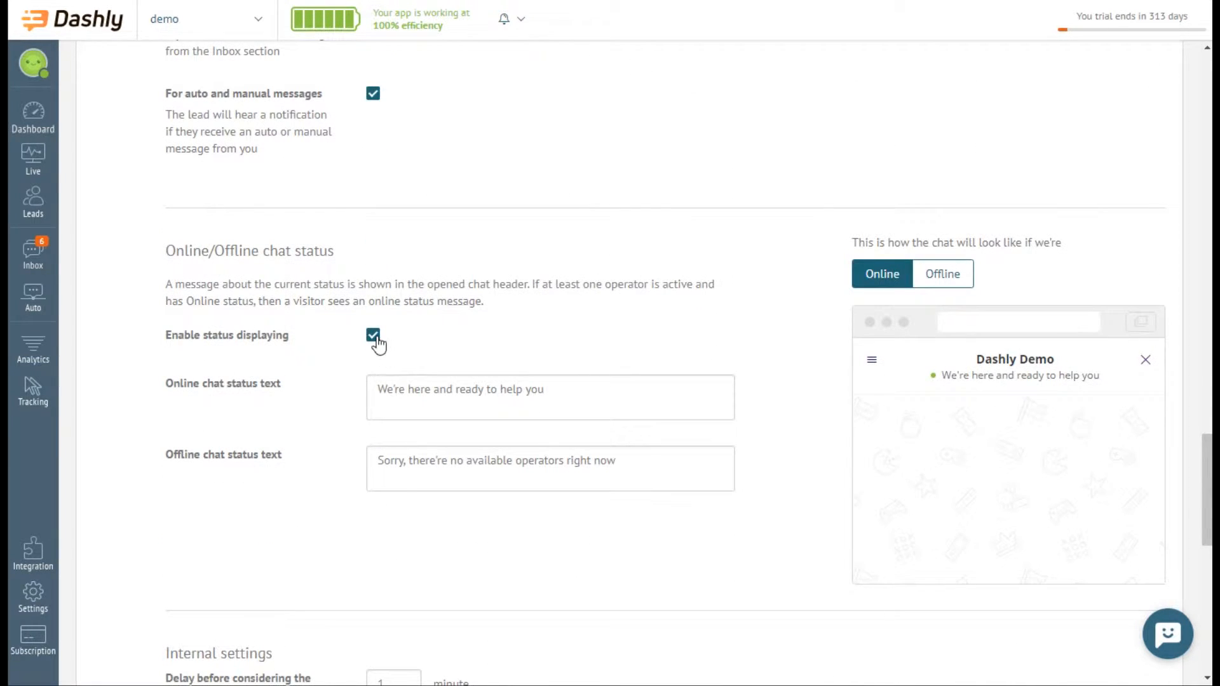
click(375, 337)
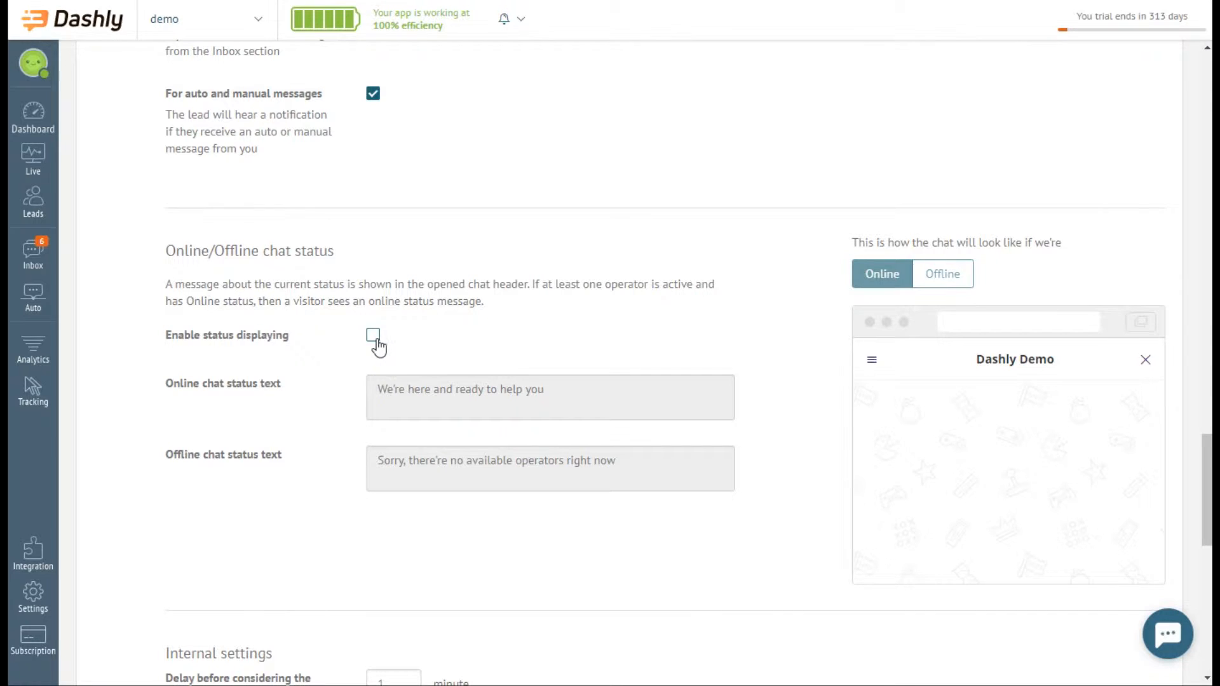
click(374, 337)
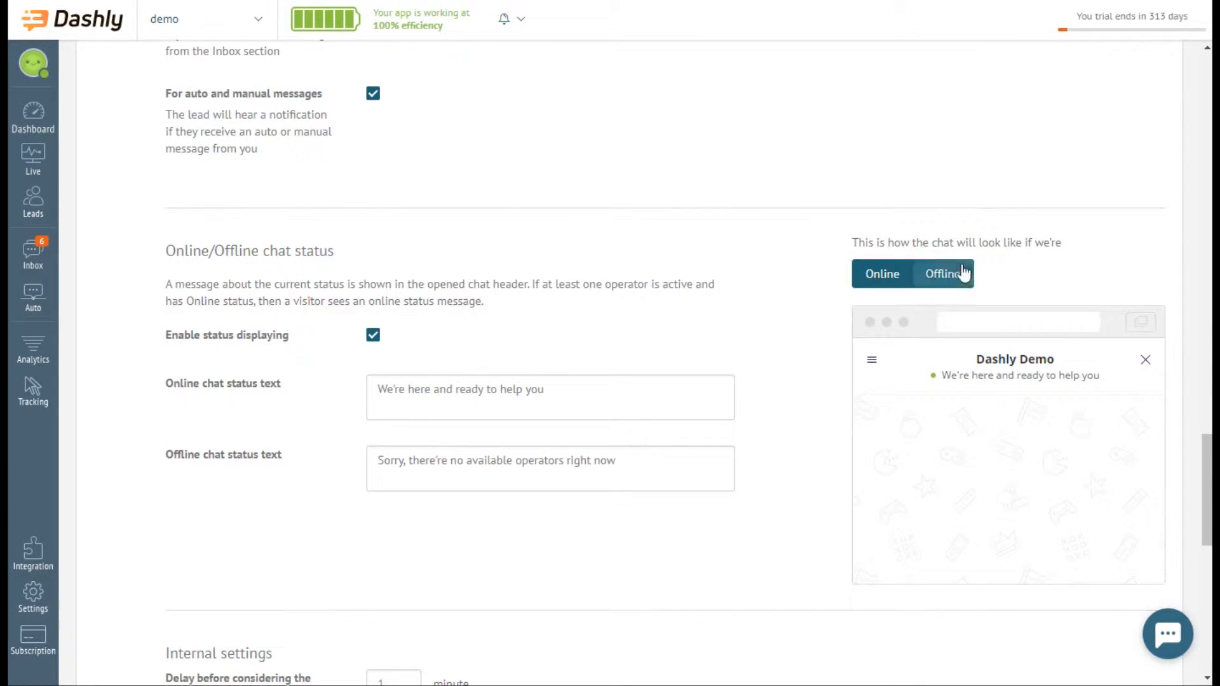
click(965, 286)
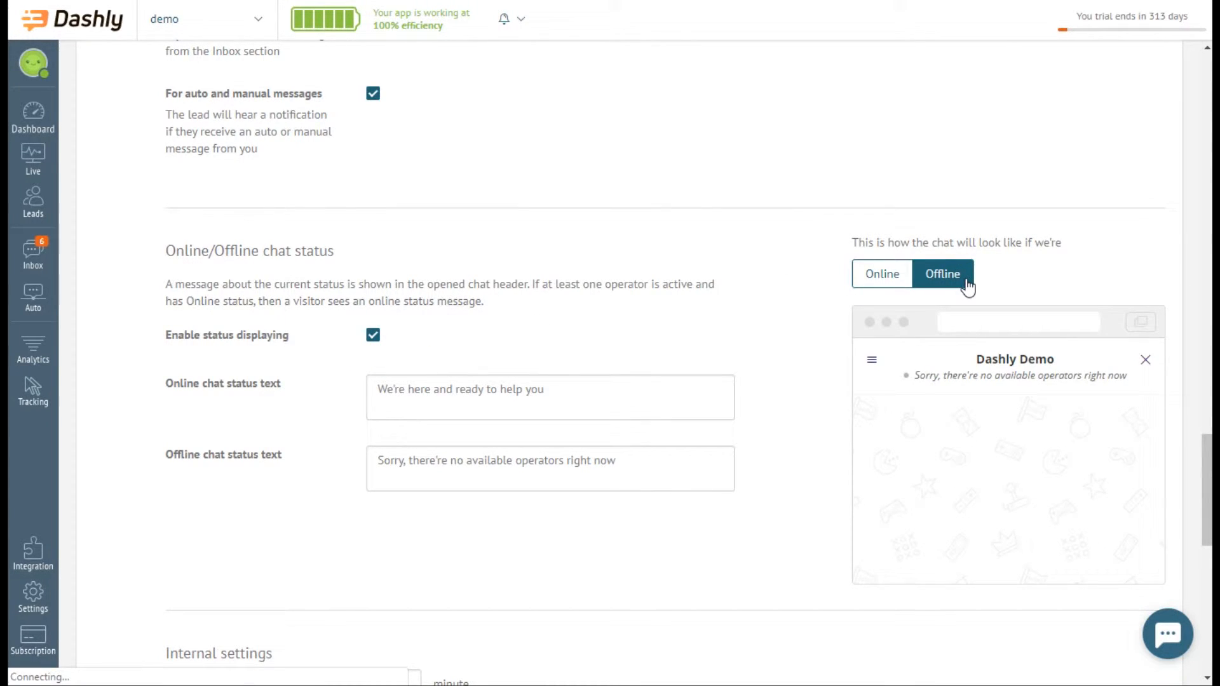
click(717, 464)
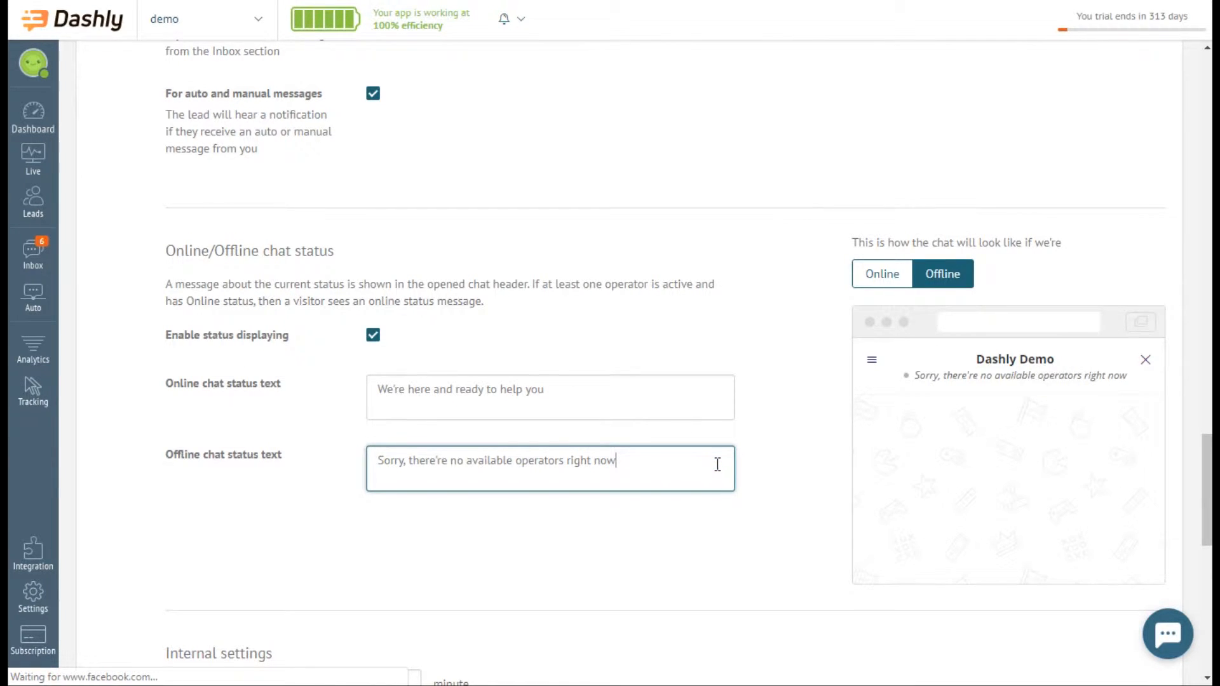
Step: Set the delay before considering the question solved to 2 minutes in the internal settings
scroll(717, 464, down, 7)
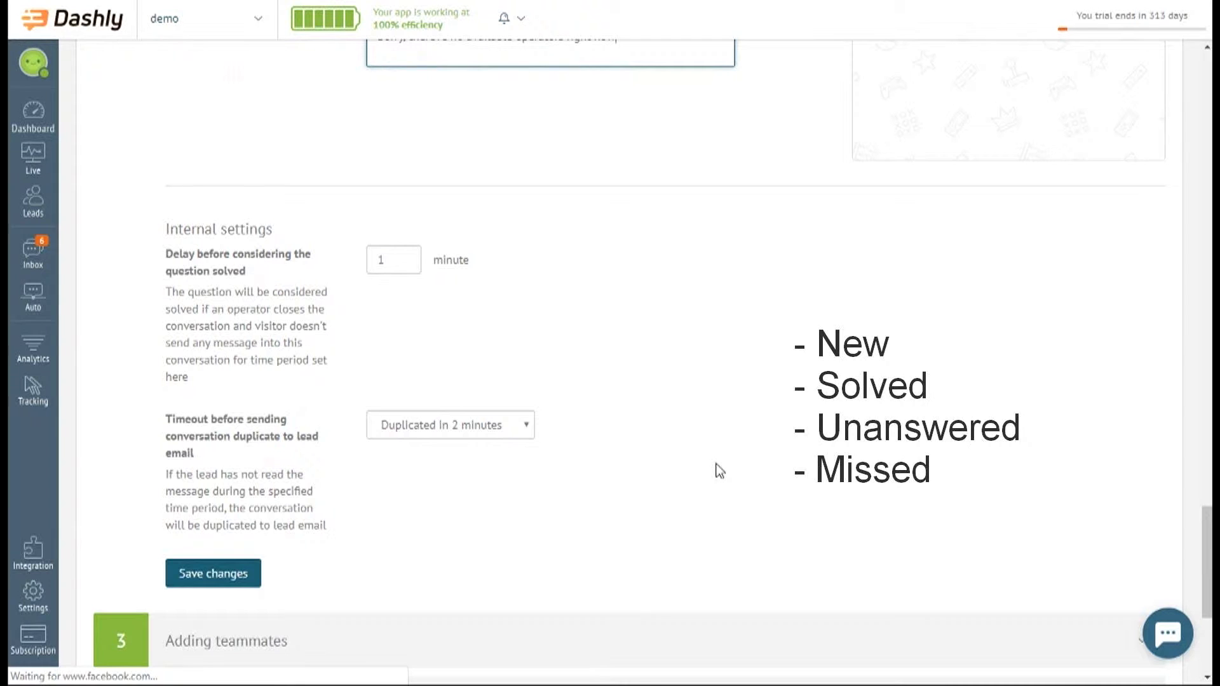
click(405, 257)
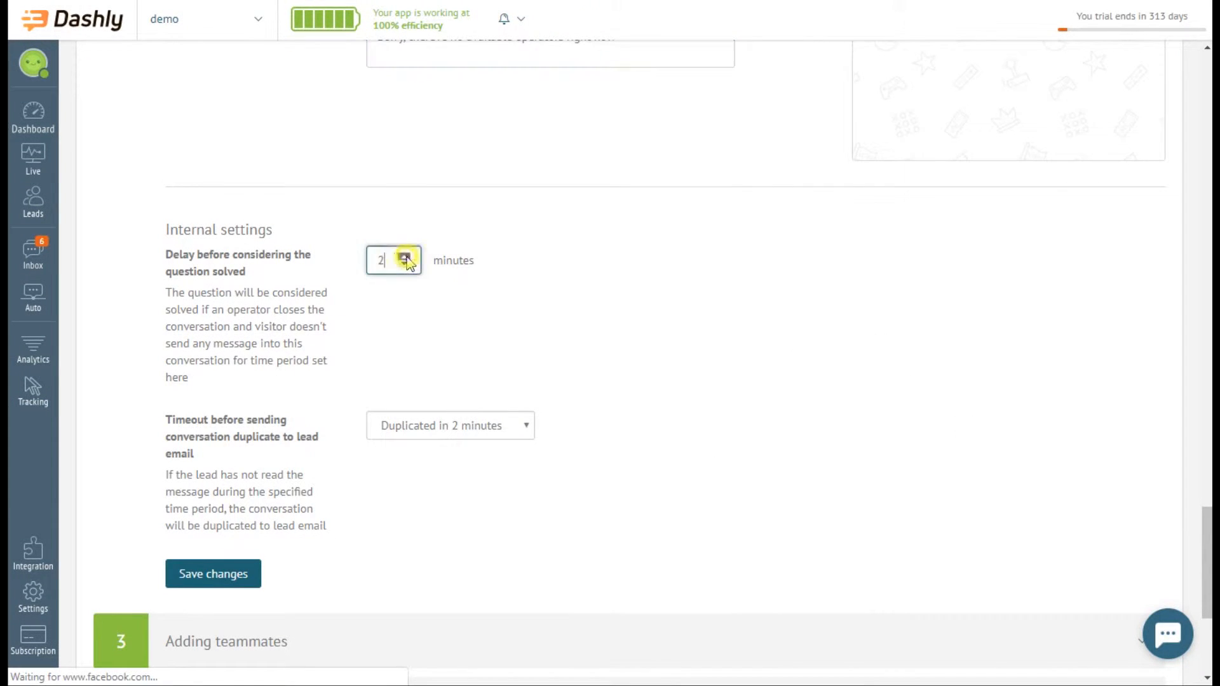
click(405, 256)
click(404, 264)
click(404, 265)
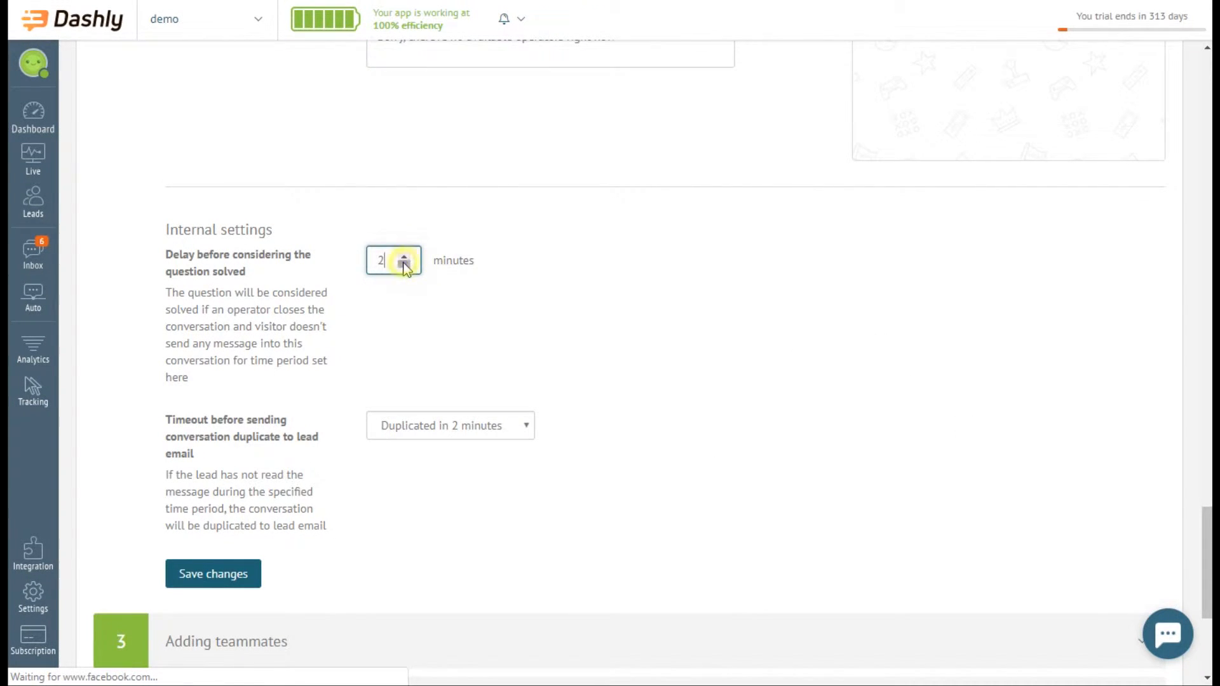
Step: Check the available timeouts for duplicating an unread conversation to the lead's email
click(525, 428)
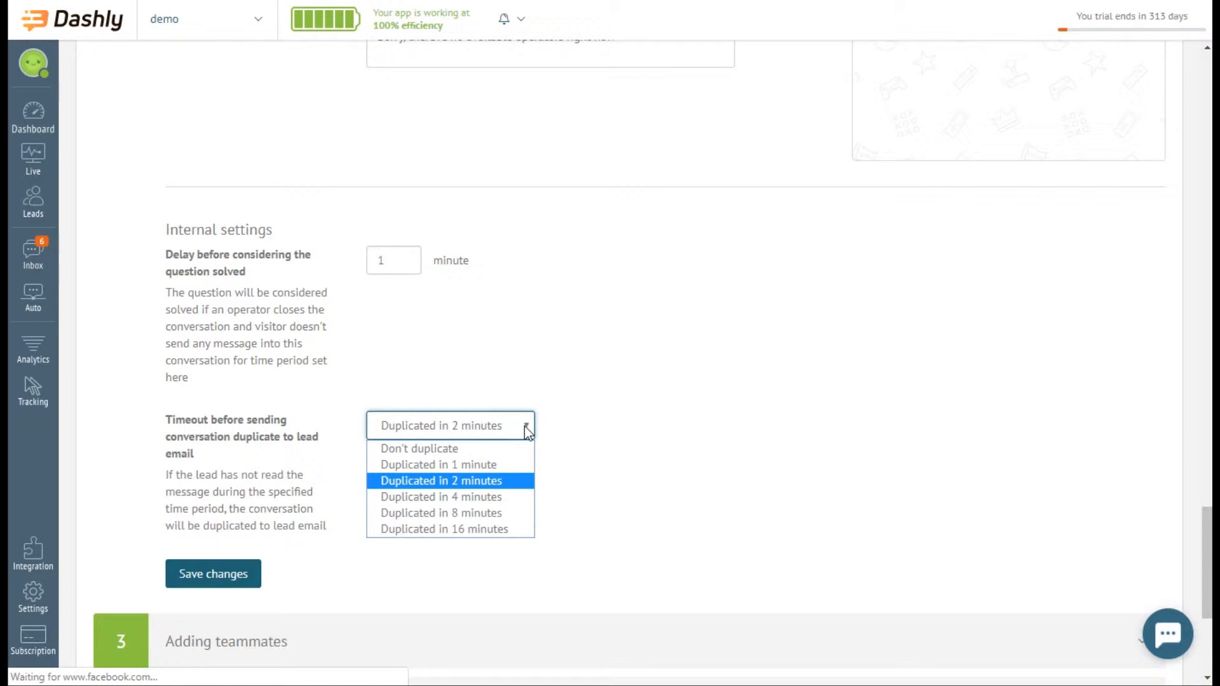
click(525, 427)
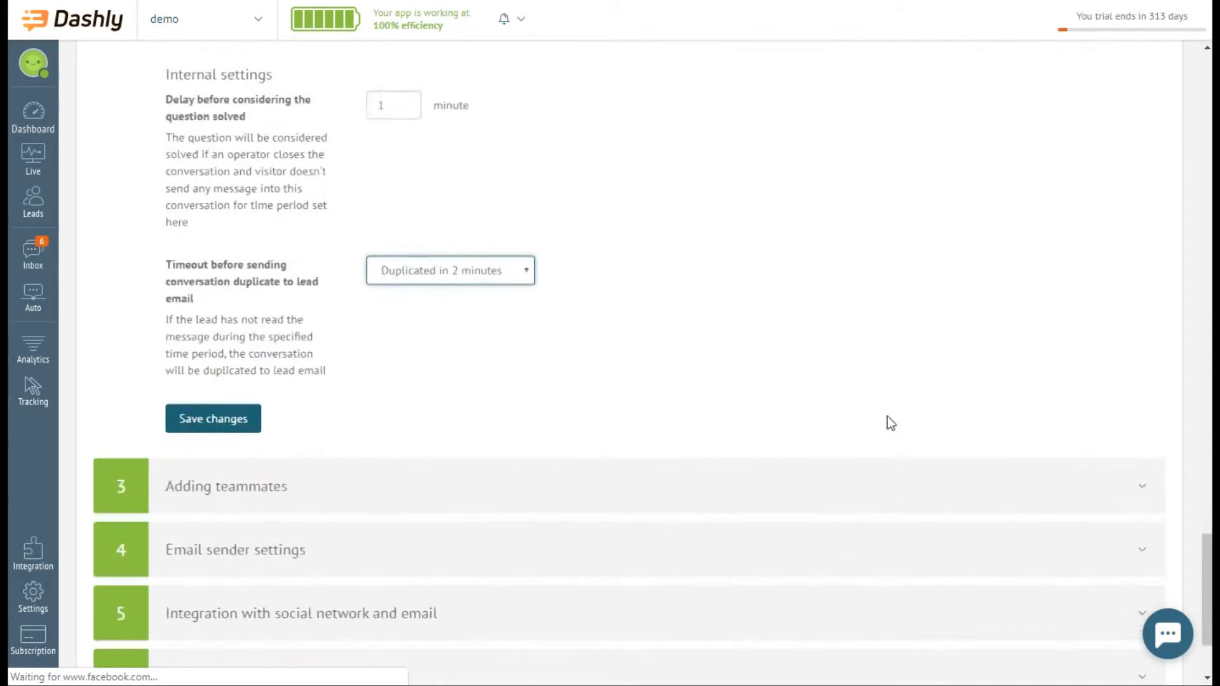
scroll(887, 417, down, 3)
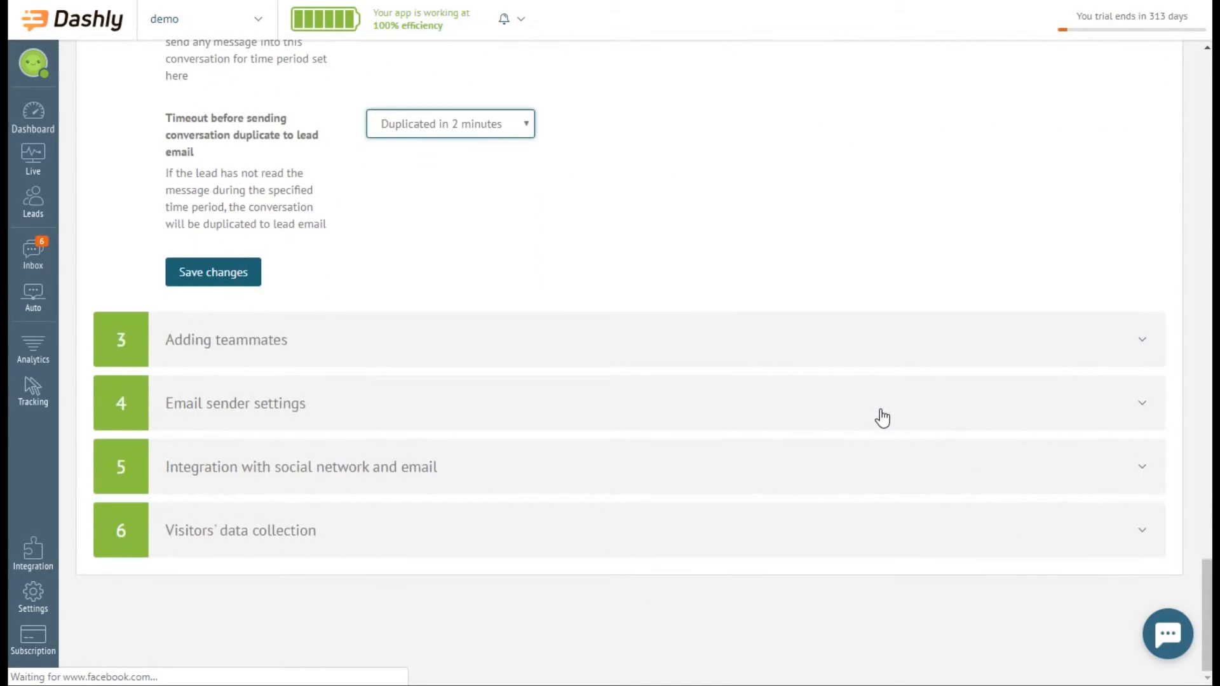
Step: Open the new admin form in the Adding teammates section and review its fields and notification options
click(905, 354)
scroll(908, 355, down, 1)
scroll(907, 346, down, 1)
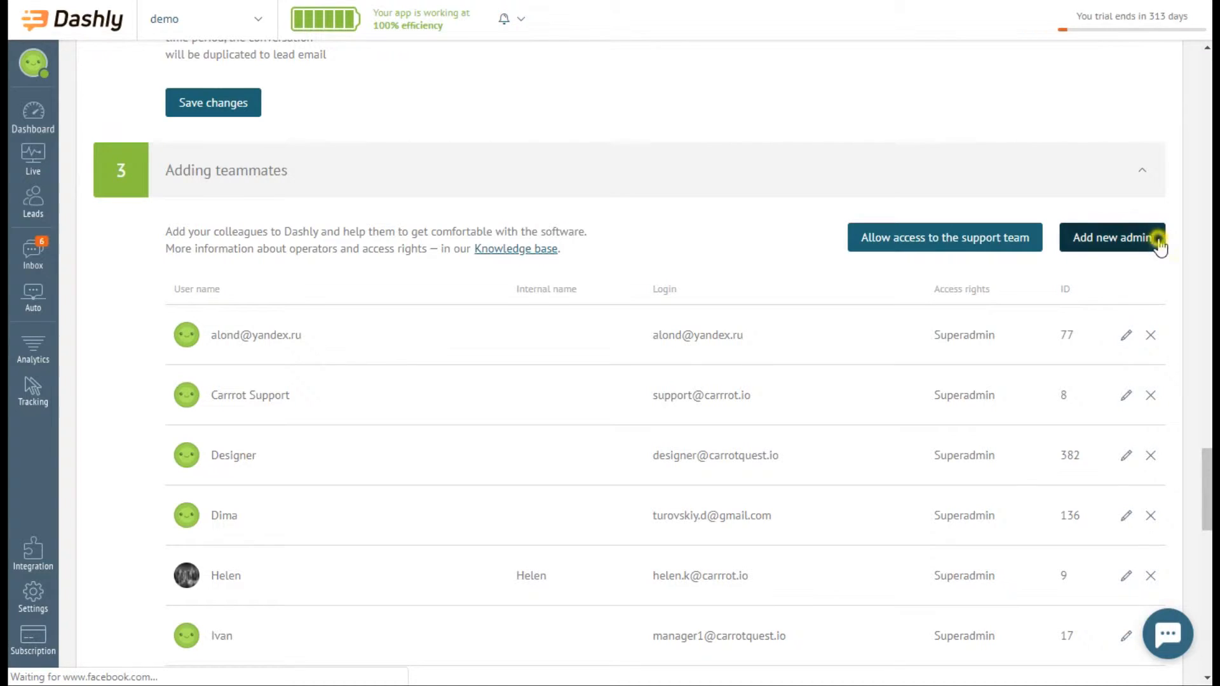
click(1157, 241)
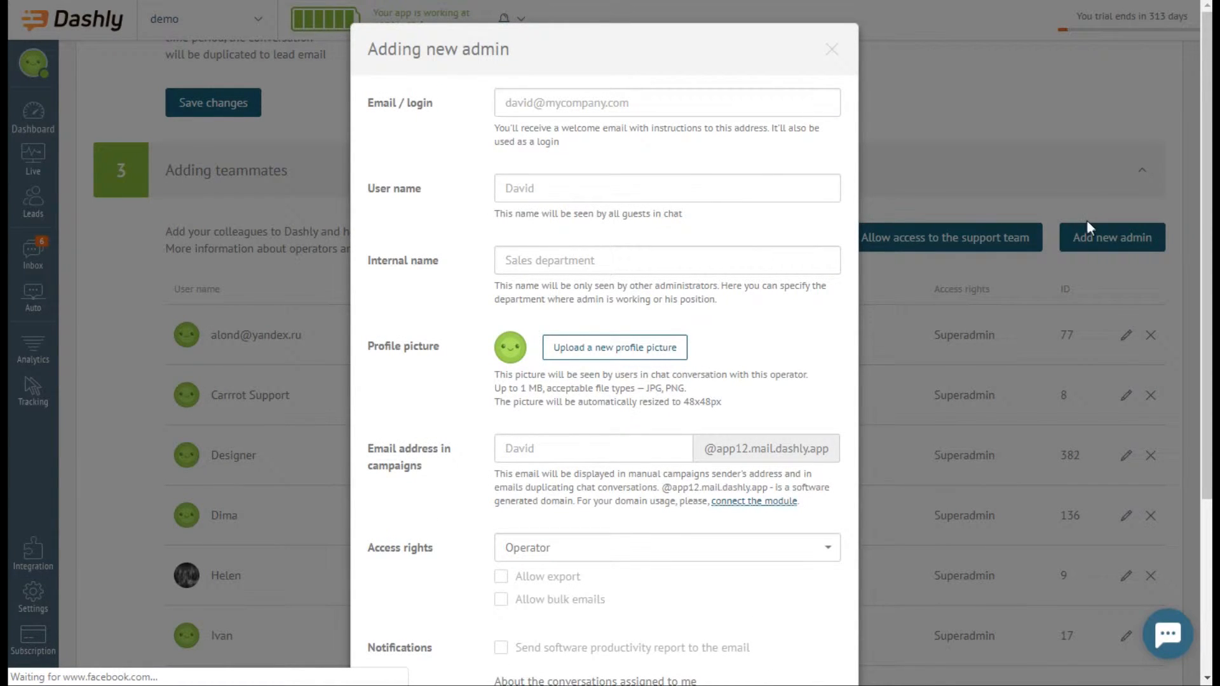
click(823, 100)
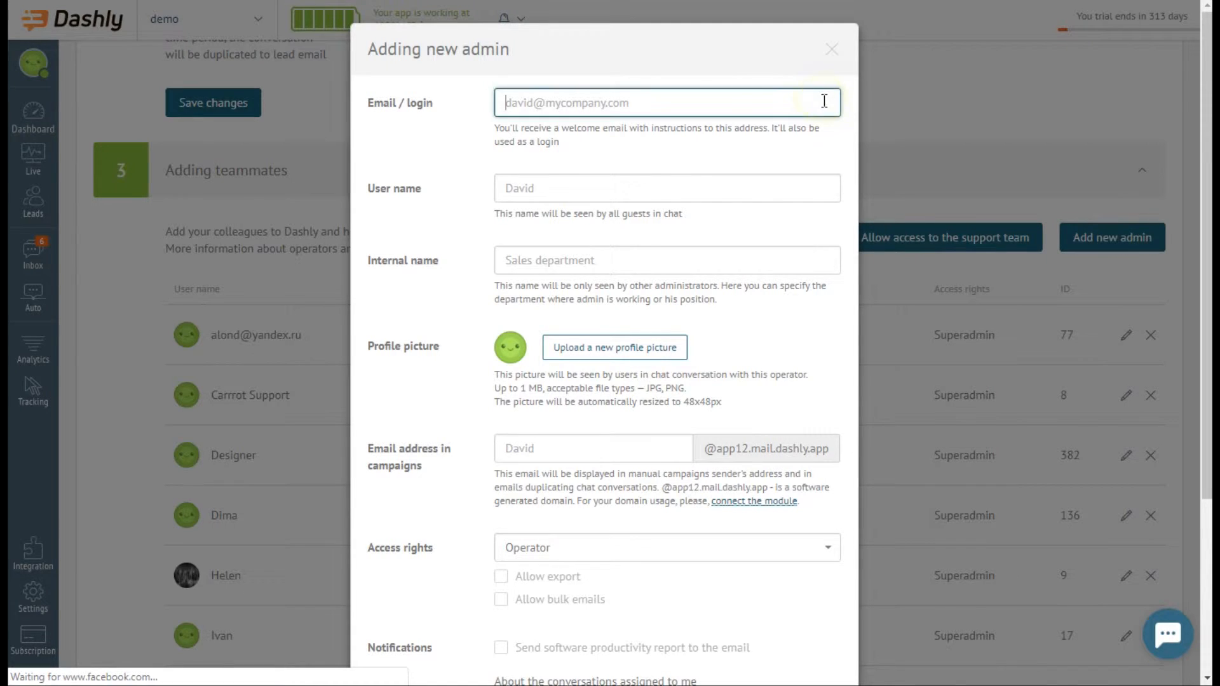
scroll(807, 127, down, 3)
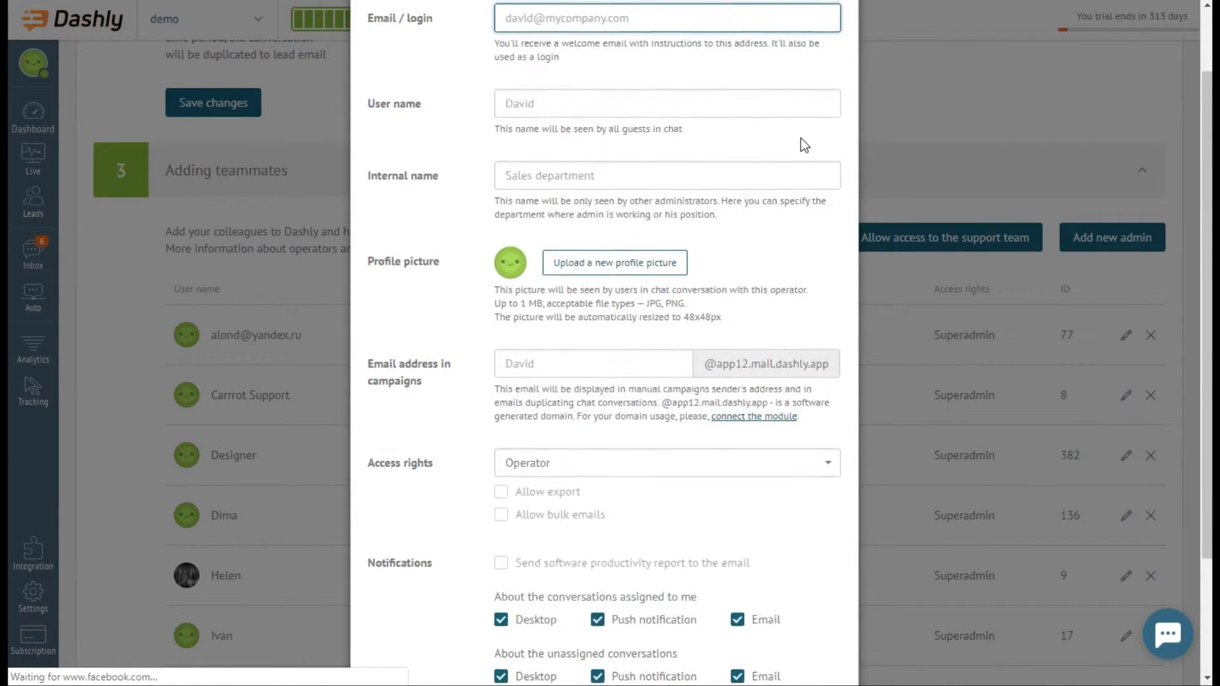
scroll(800, 138, down, 1)
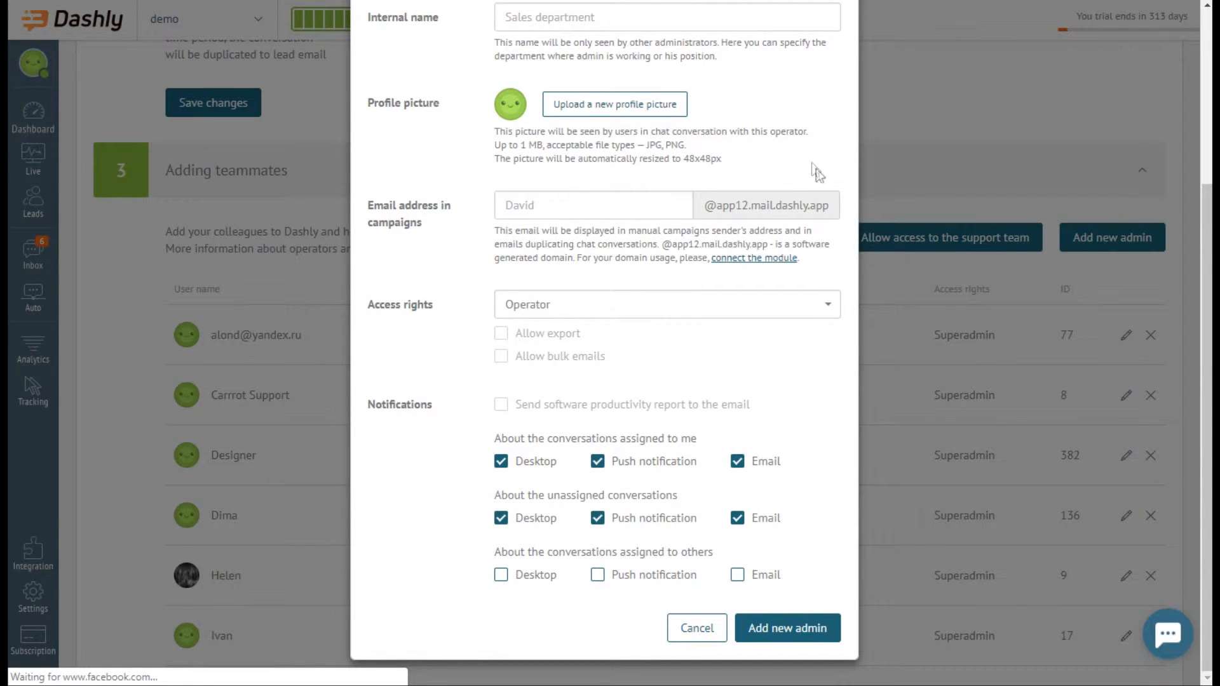
Step: Review the access rights levels available for a new admin, and close the form without adding anyone
click(833, 303)
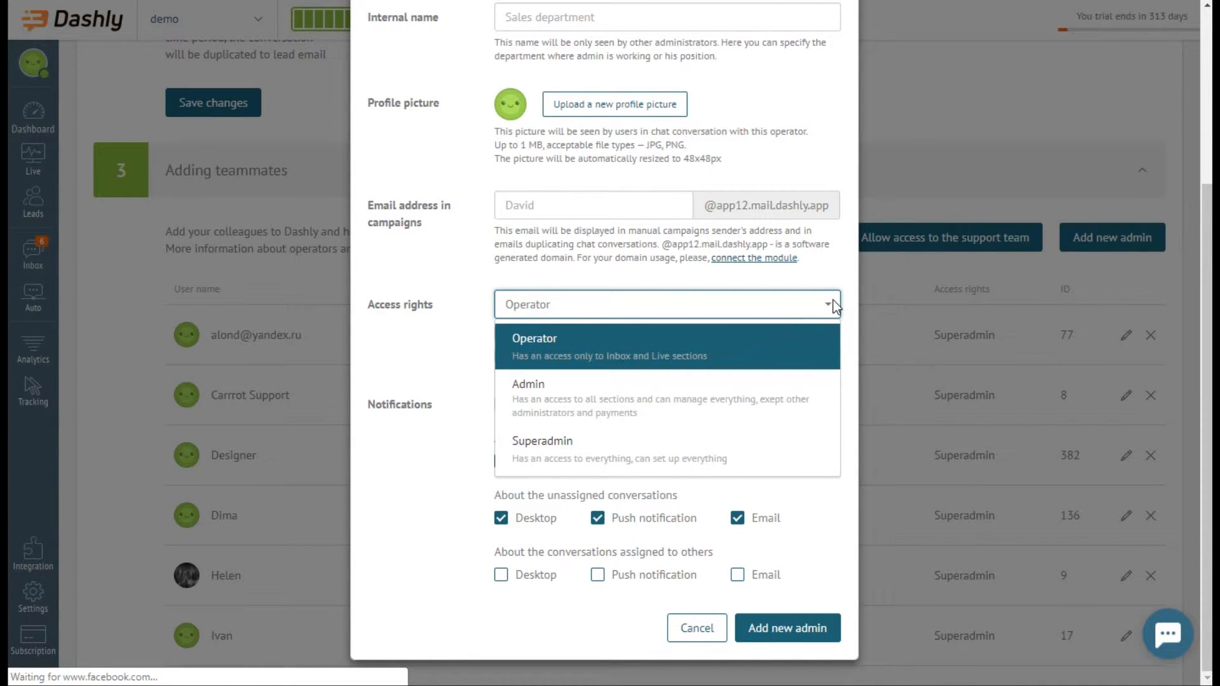
click(833, 300)
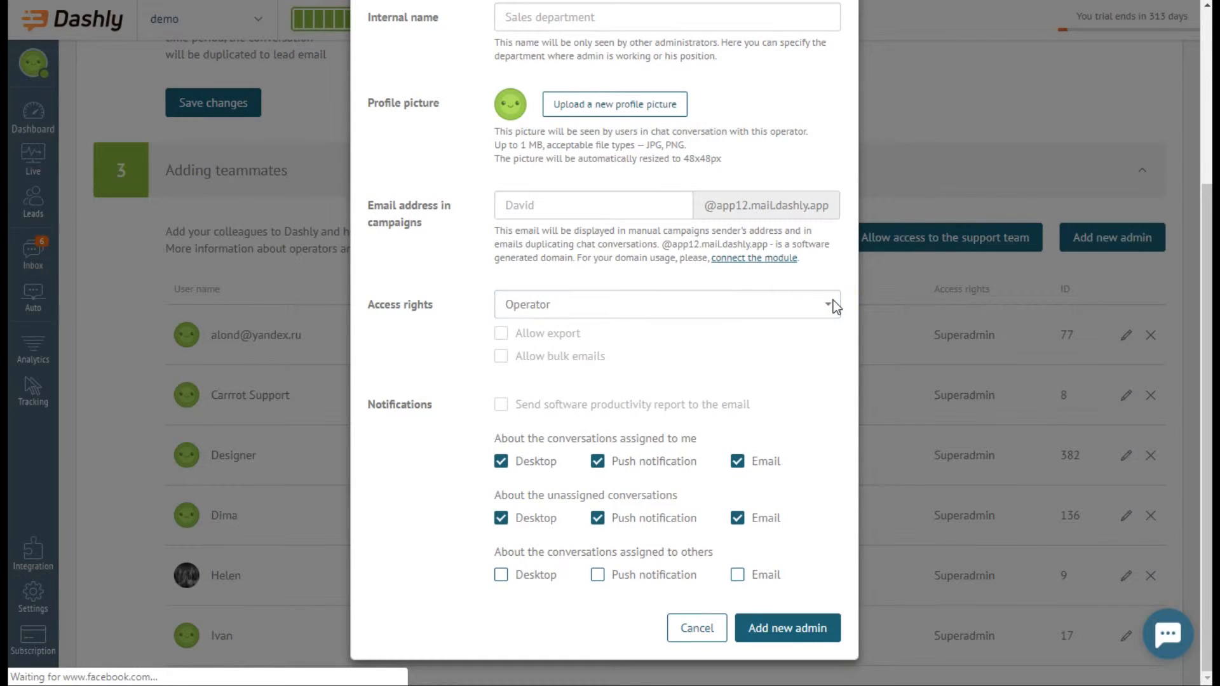
scroll(879, 101, up, 3)
scroll(855, 46, up, 1)
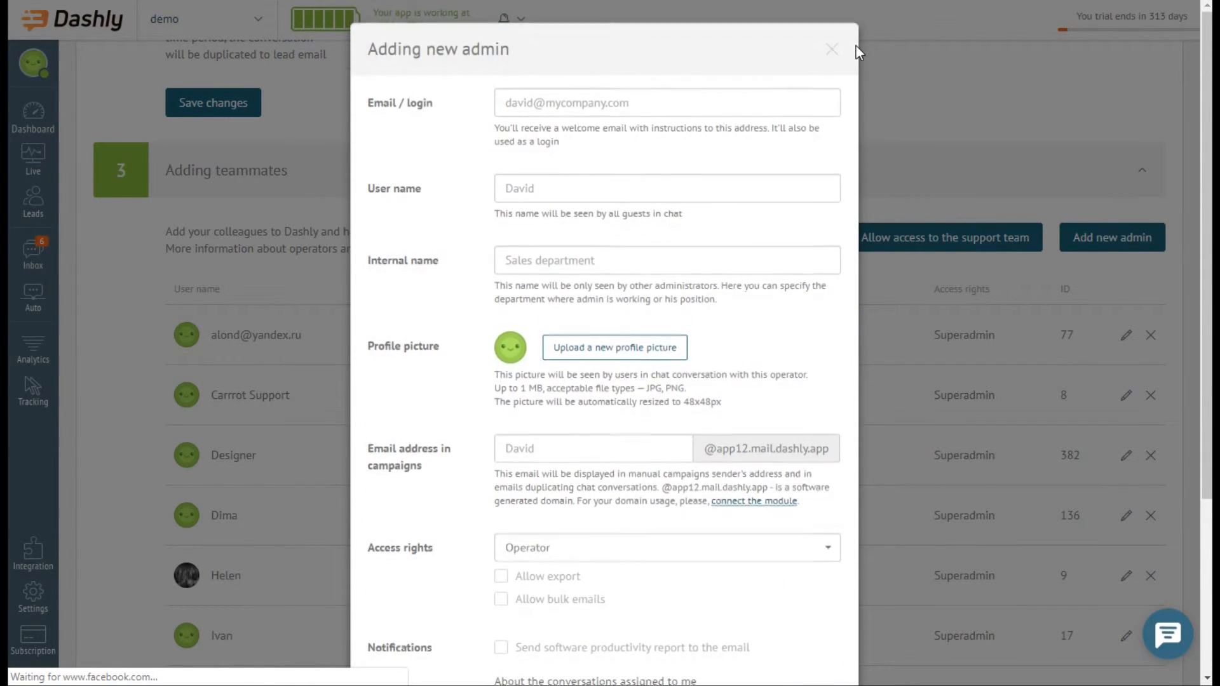
click(831, 51)
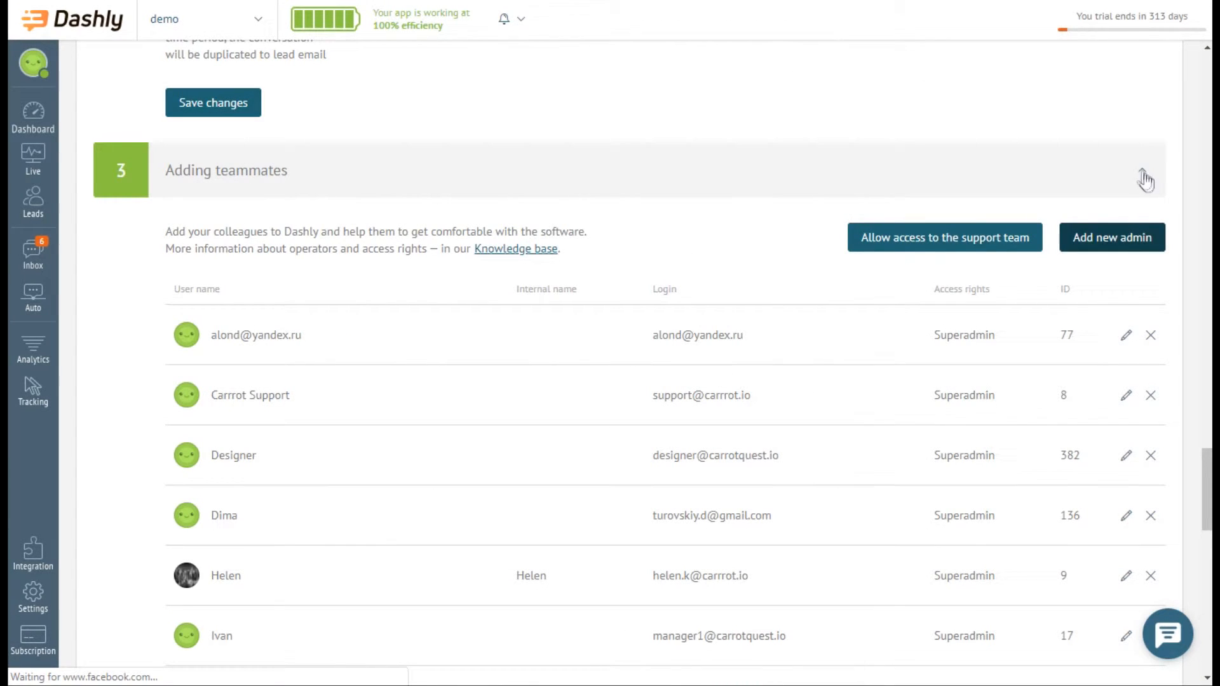
Step: Collapse the Adding teammates section and expand Email sender settings to view the existing senders
click(1147, 176)
click(1128, 406)
scroll(1190, 362, down, 2)
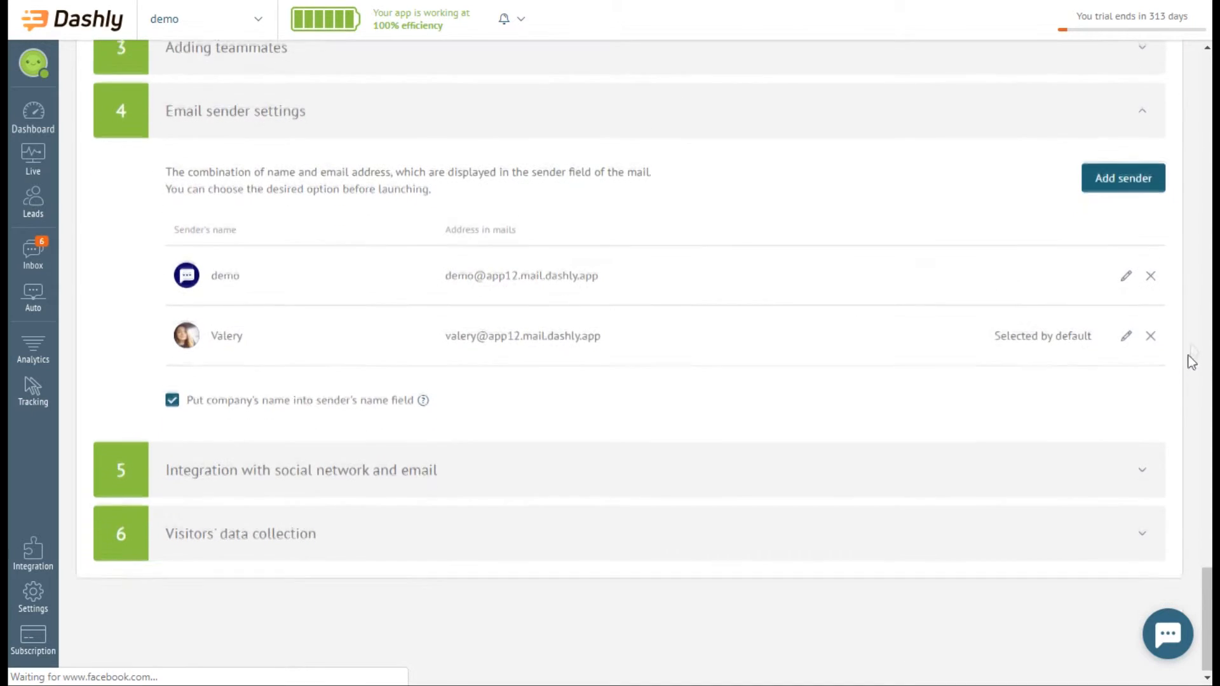
Step: Preview a new campaign email sender named "marketing", and close the form without saving it
click(1154, 176)
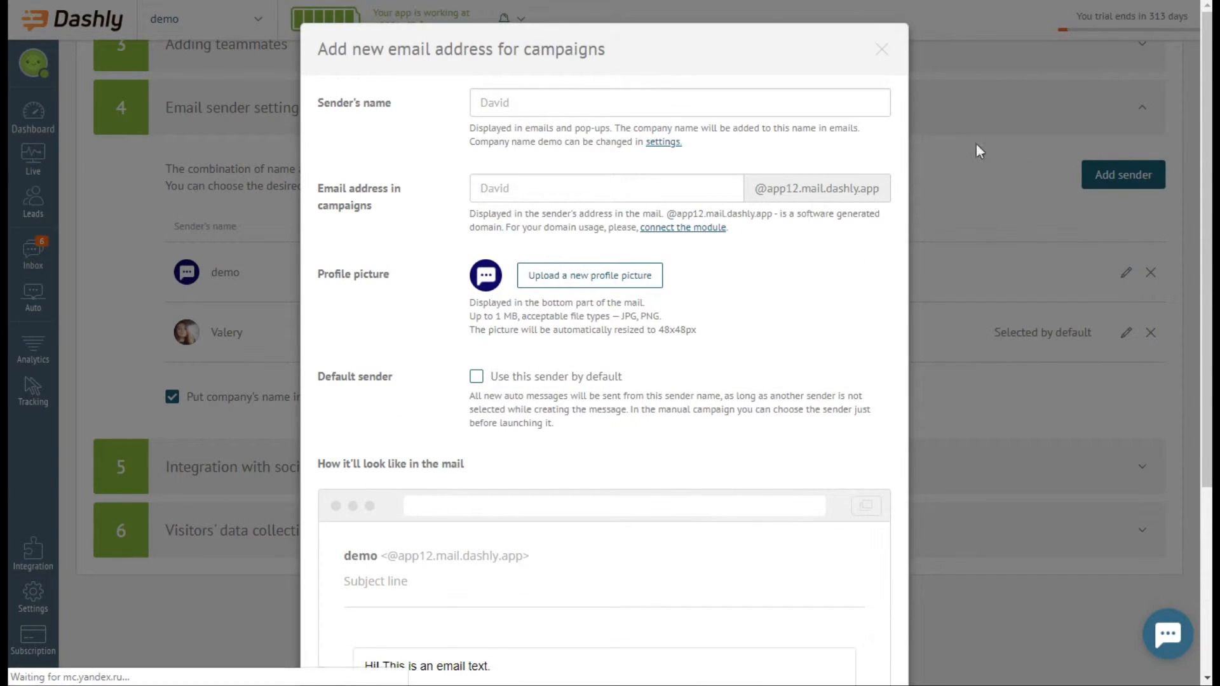
click(786, 107)
text(marketing)
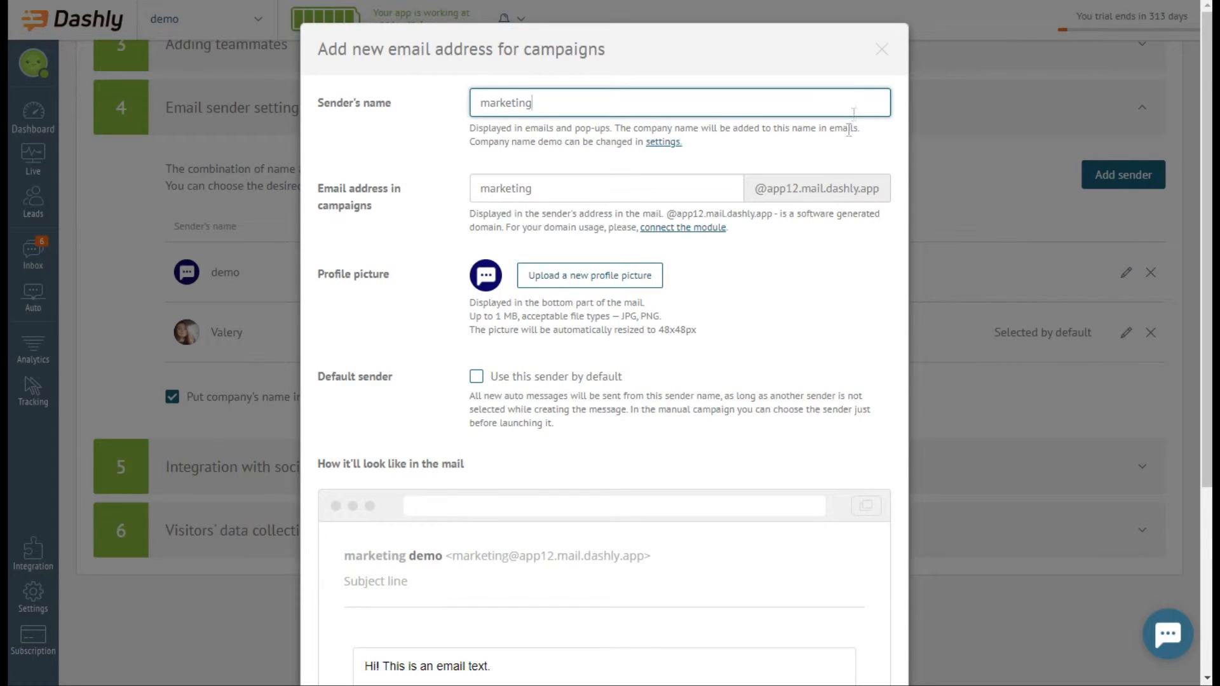
scroll(839, 206, down, 3)
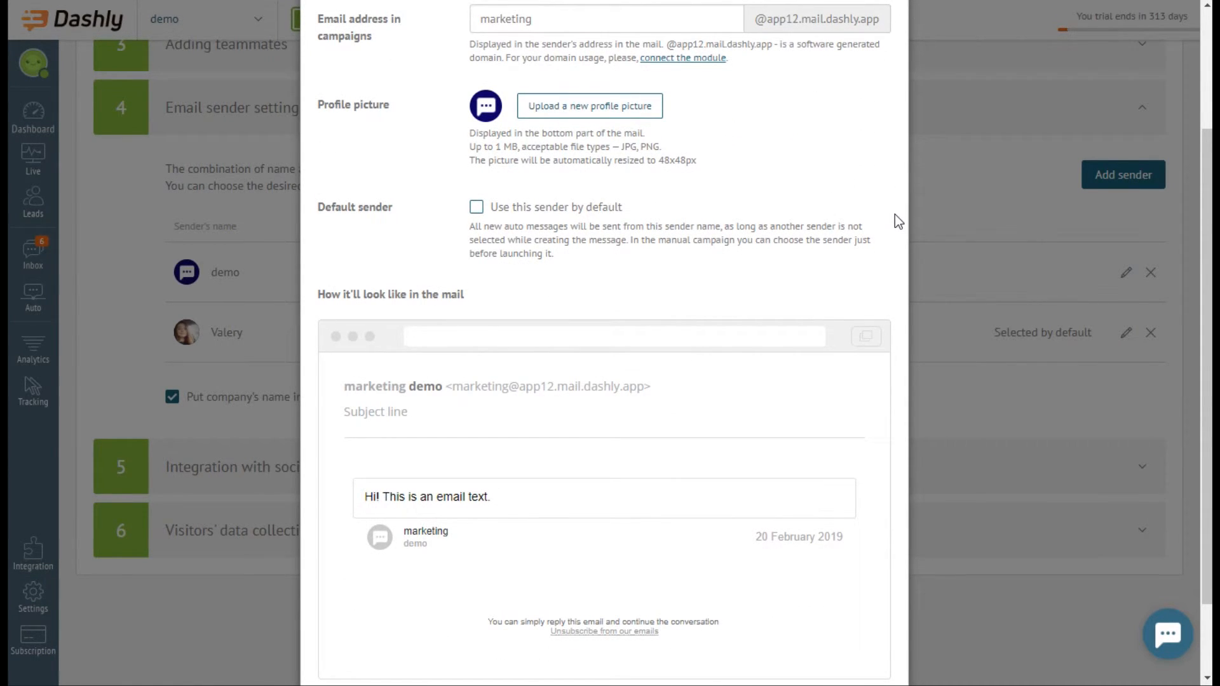
scroll(895, 215, up, 3)
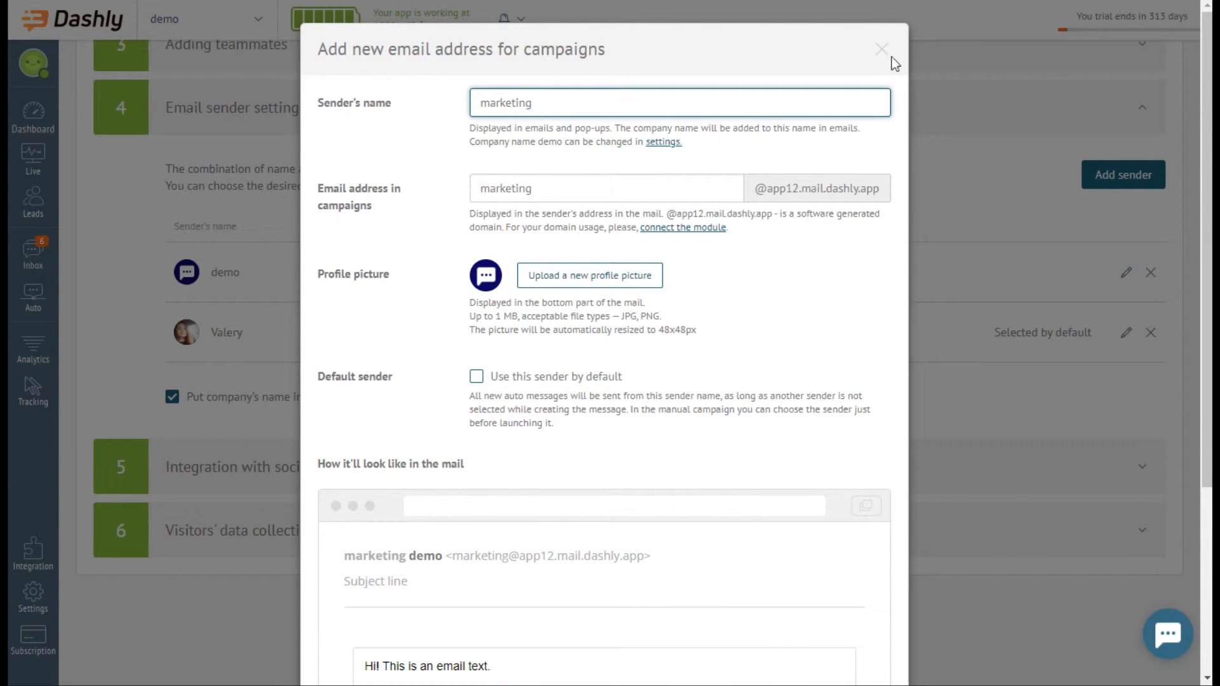
click(881, 49)
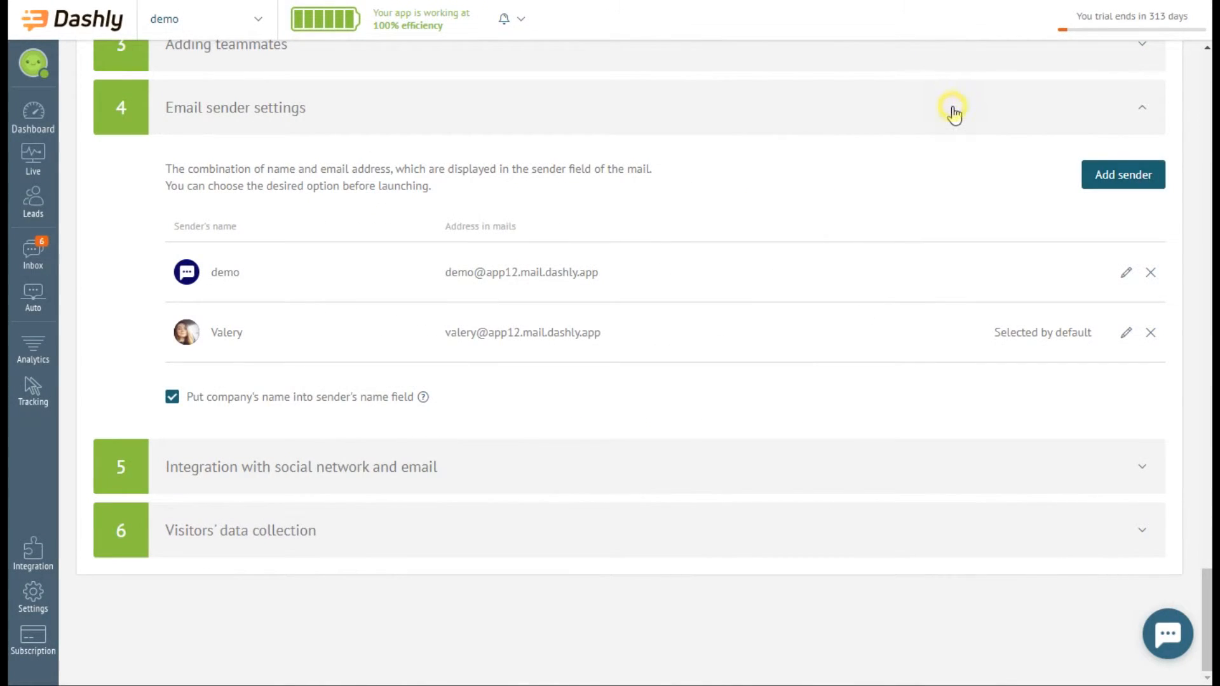
Step: Collapse Email sender settings and review the available integrations in the Integration with social network and email section
click(954, 113)
click(913, 481)
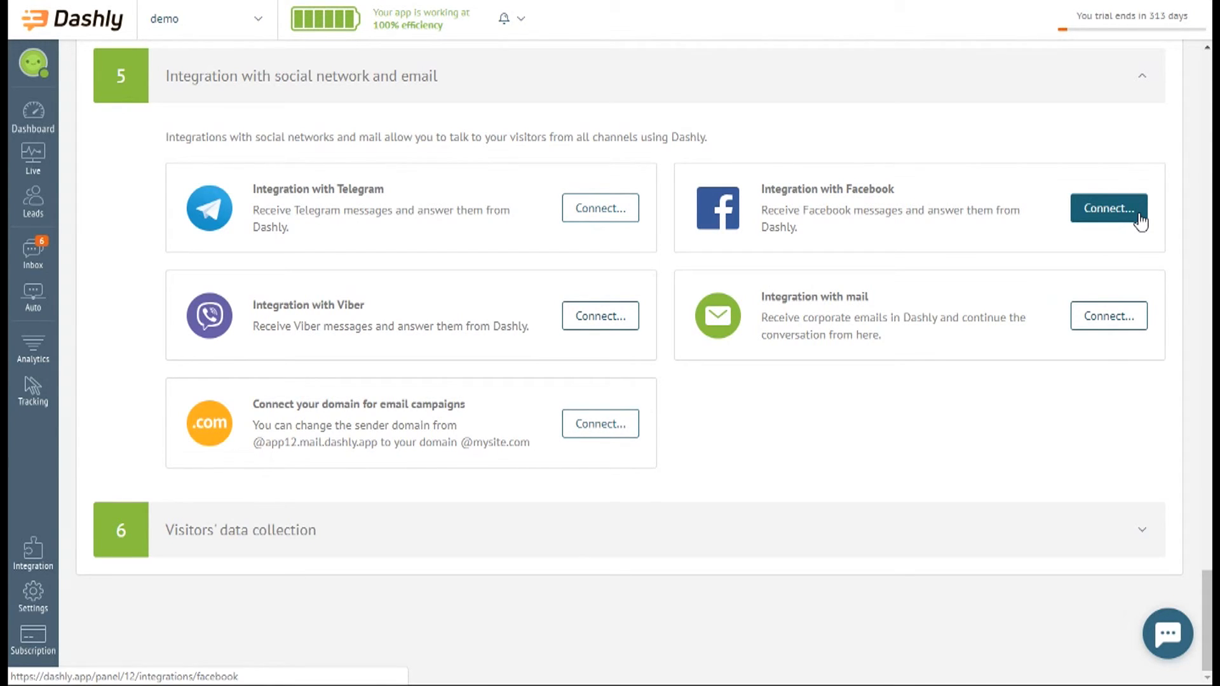
click(1115, 94)
Step: Expand Visitors' data collection and turn the automatic collection of email addresses off and back on
click(940, 541)
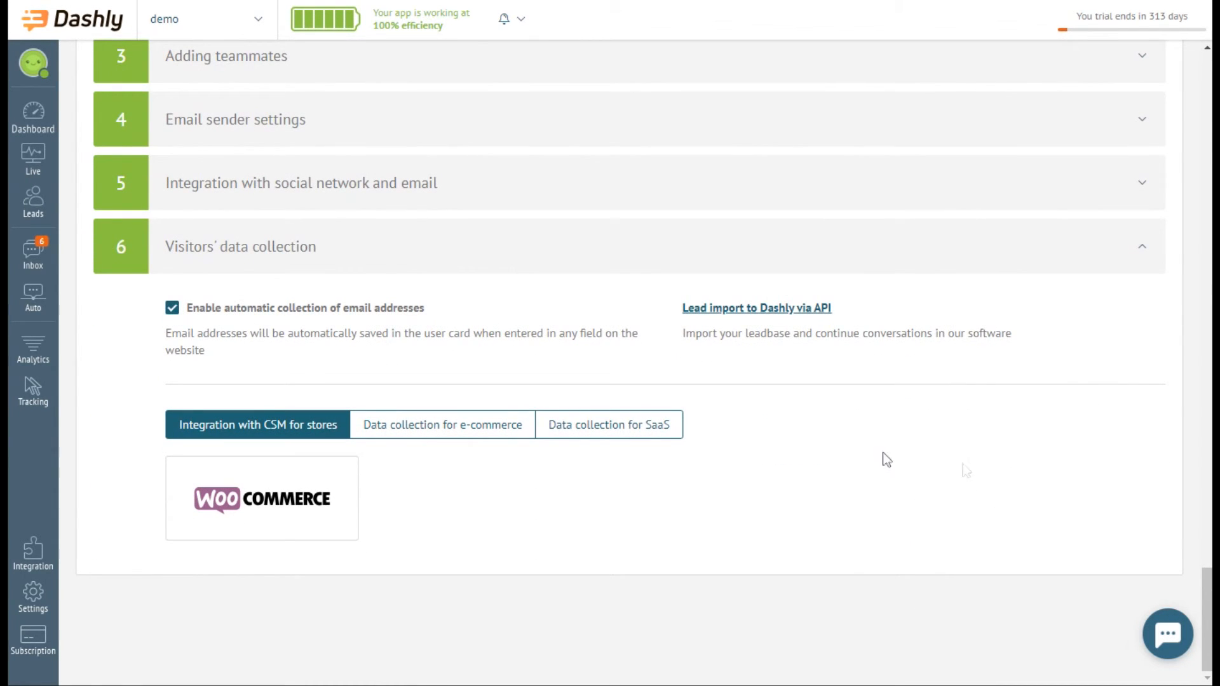
click(367, 311)
click(366, 311)
Step: Review the data collection instructions for e-commerce and for SaaS, including the Web API and Tracking master methods
click(526, 429)
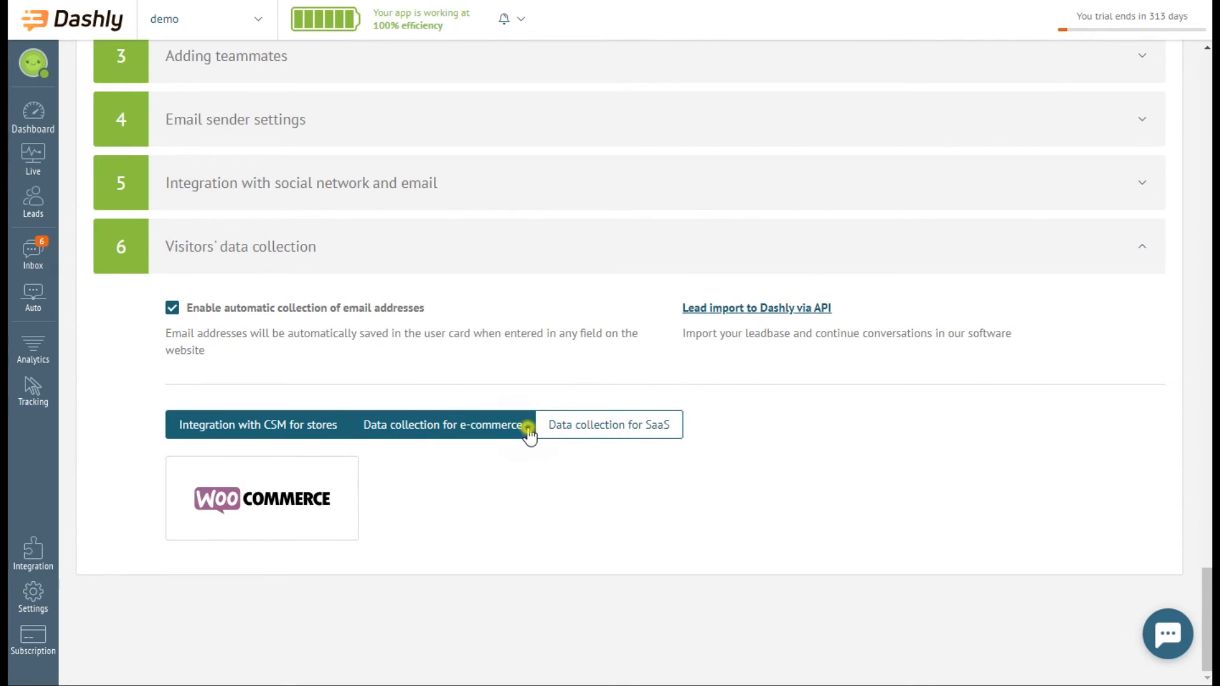
scroll(532, 435, down, 2)
scroll(532, 419, down, 2)
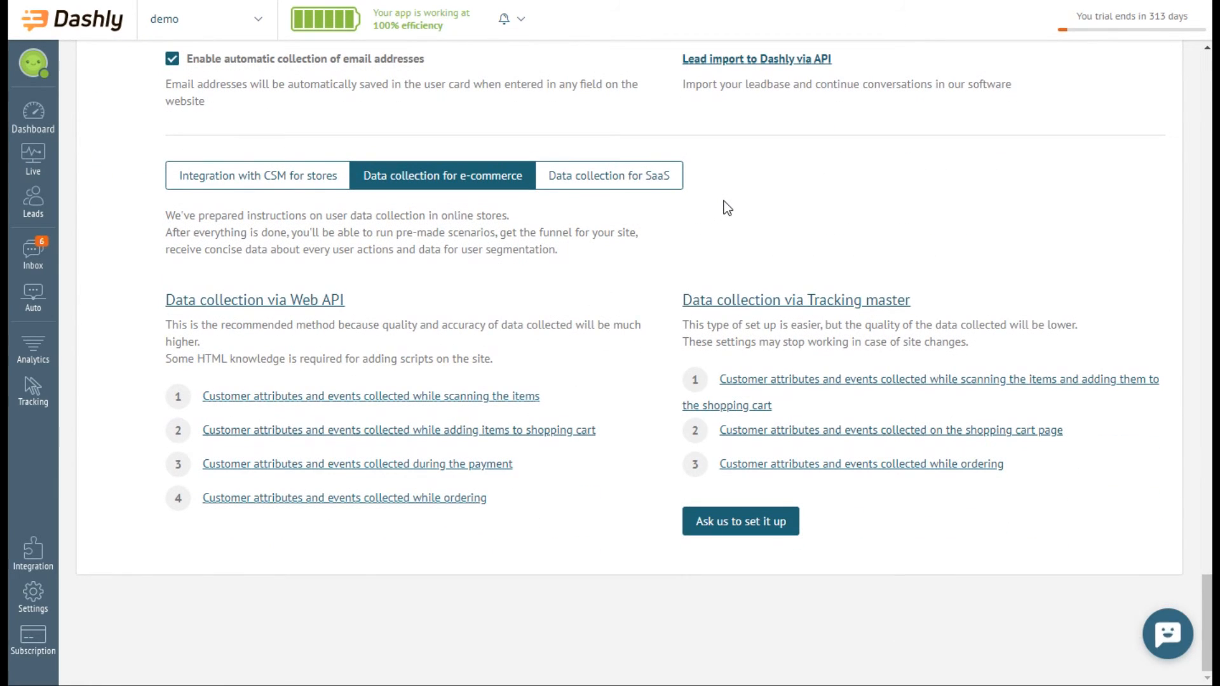
click(677, 185)
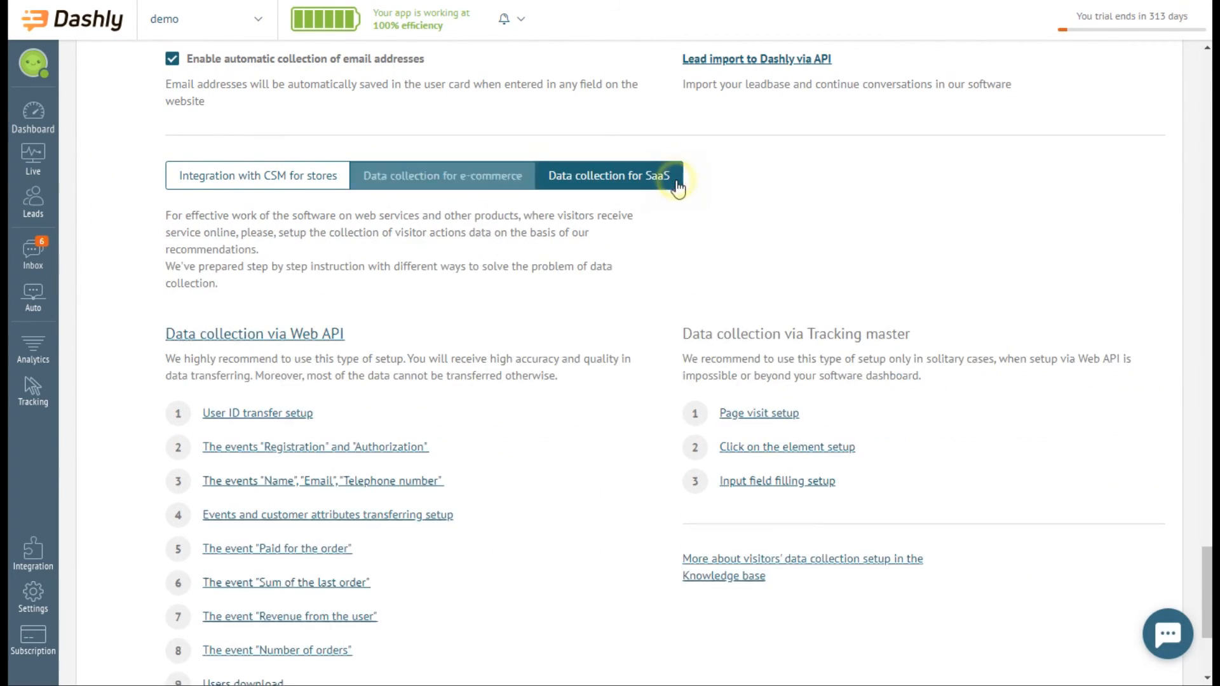
scroll(1047, 259, down, 1)
scroll(1043, 253, down, 1)
scroll(1041, 253, up, 1)
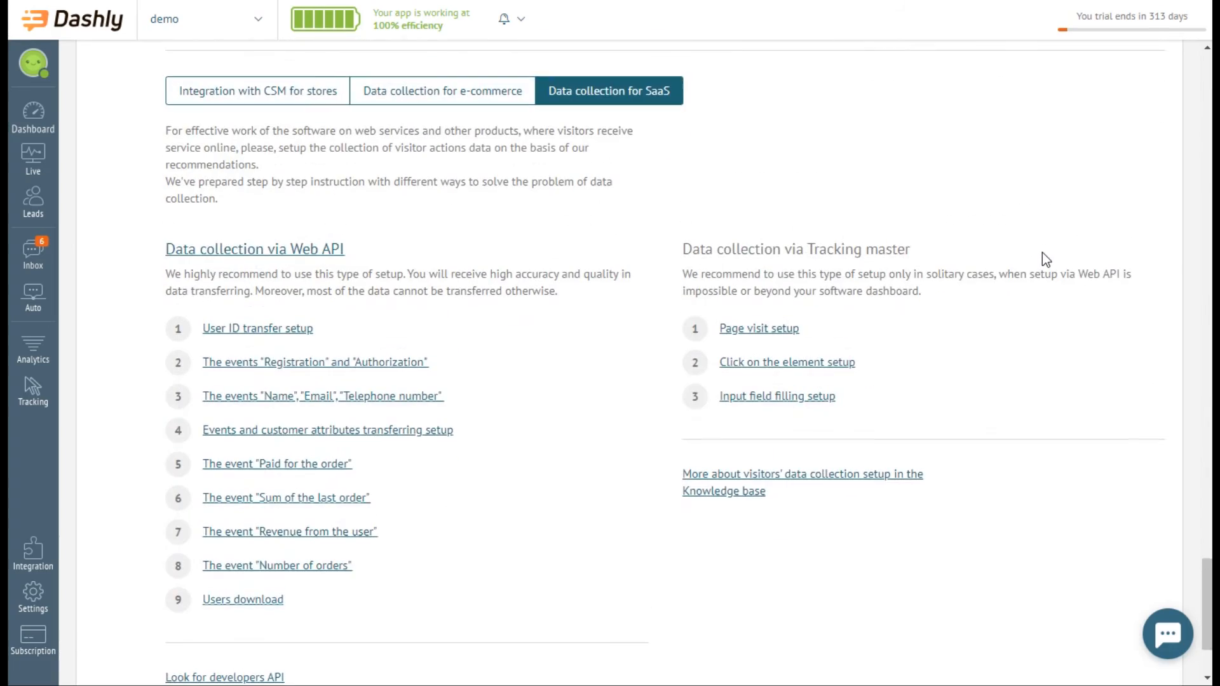
scroll(1042, 253, up, 3)
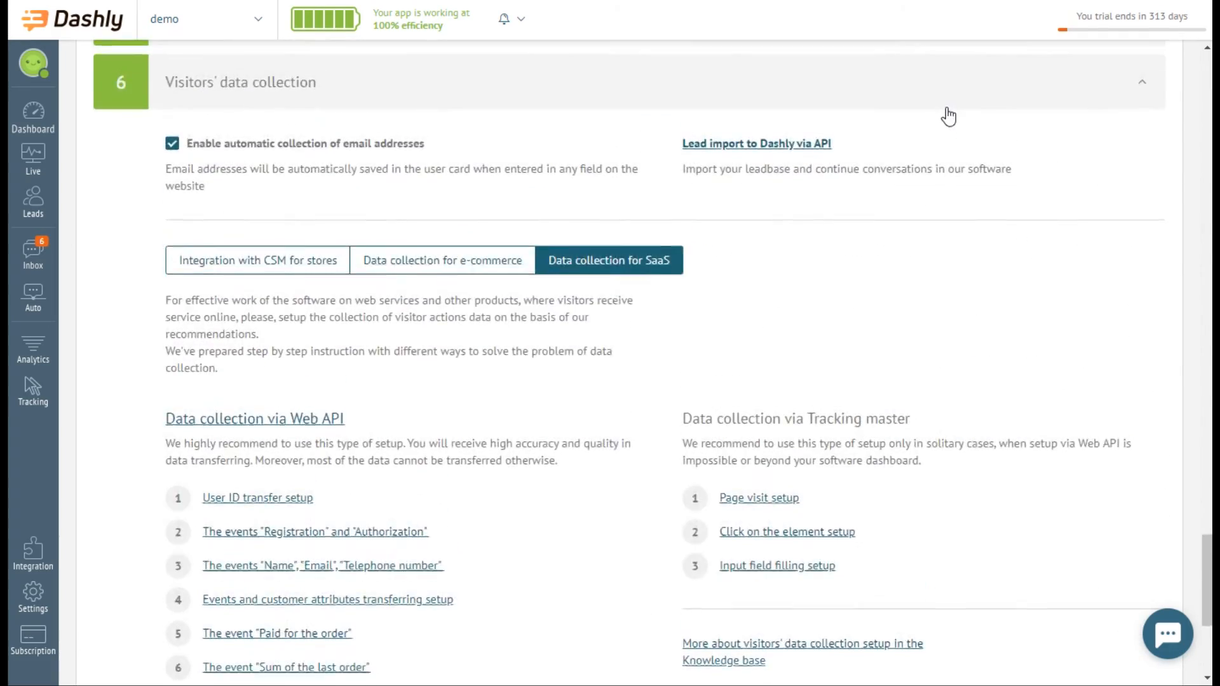
Step: Collapse the Visitors' data collection and Chat settings sections so the whole setup checklist is folded
click(972, 172)
drag(1206, 609, 1155, 120)
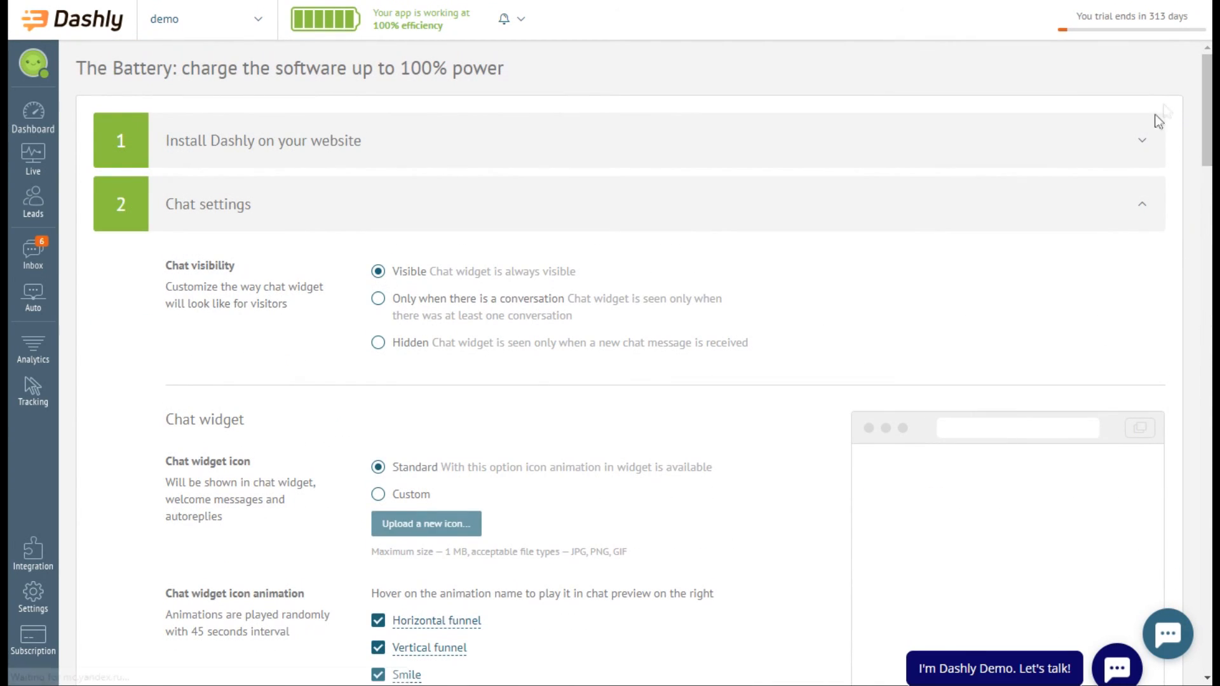
click(1108, 202)
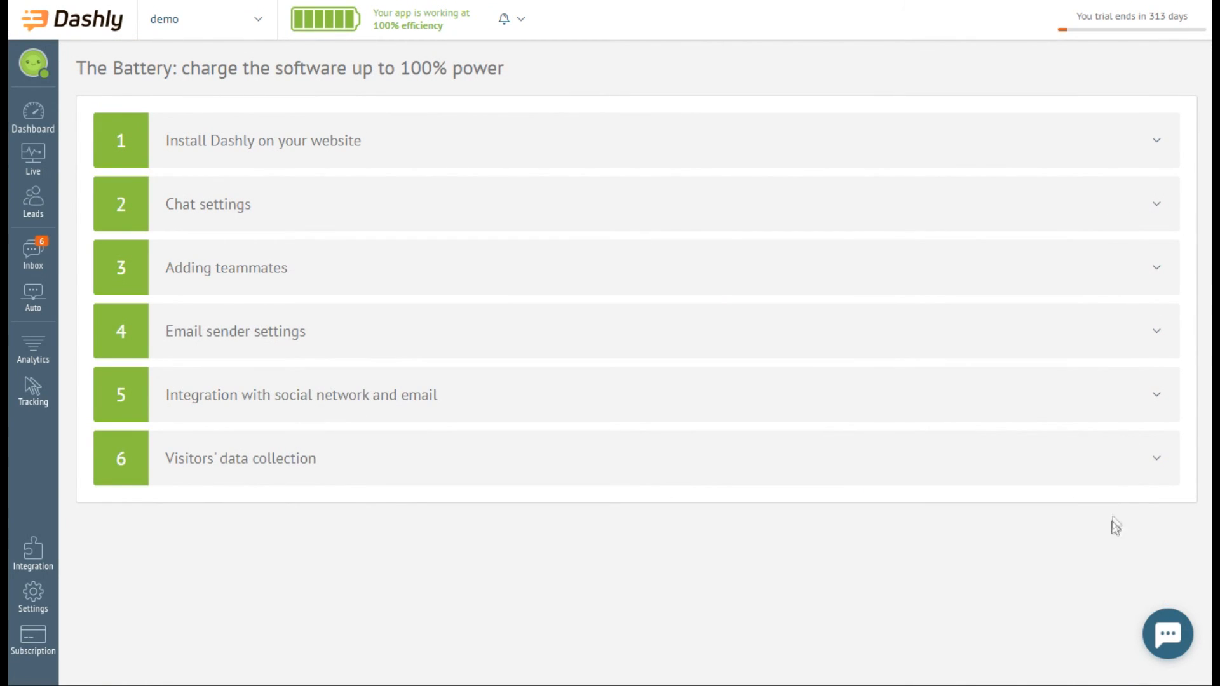